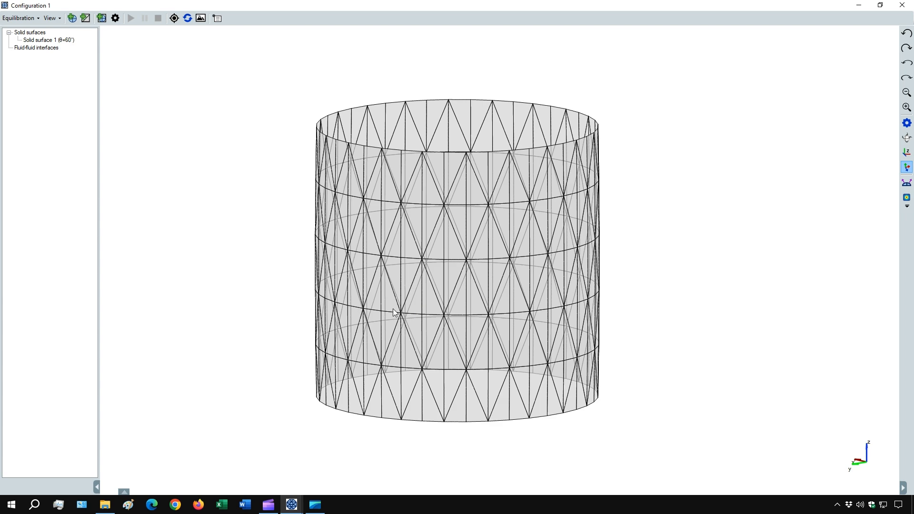
Review the experimental parameters, equilibration and advanced tabs of the equilibration settings, then close them.
left_click_drag(402, 313, 420, 298)
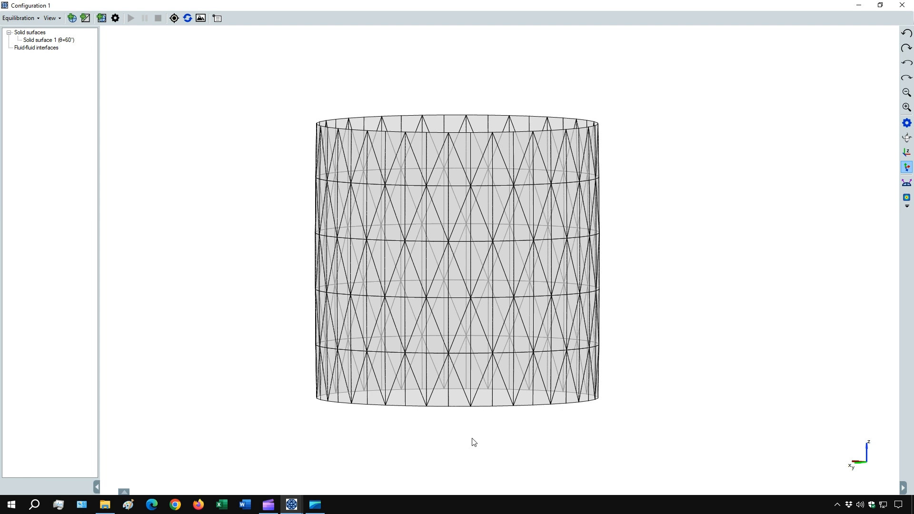
left_click(115, 19)
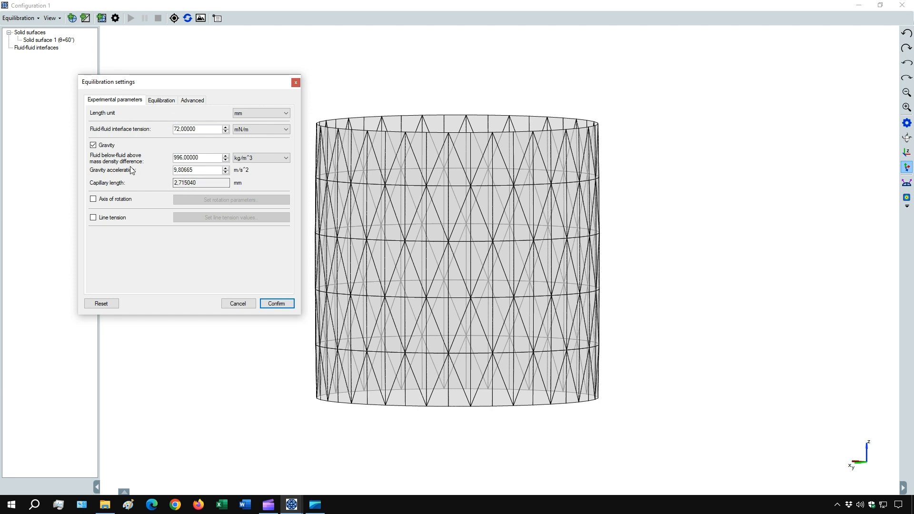
left_click(162, 101)
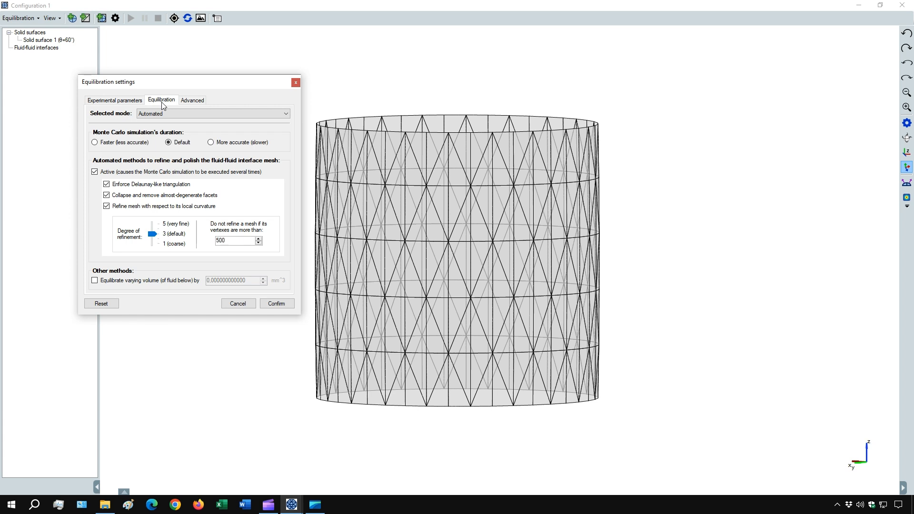
left_click(194, 101)
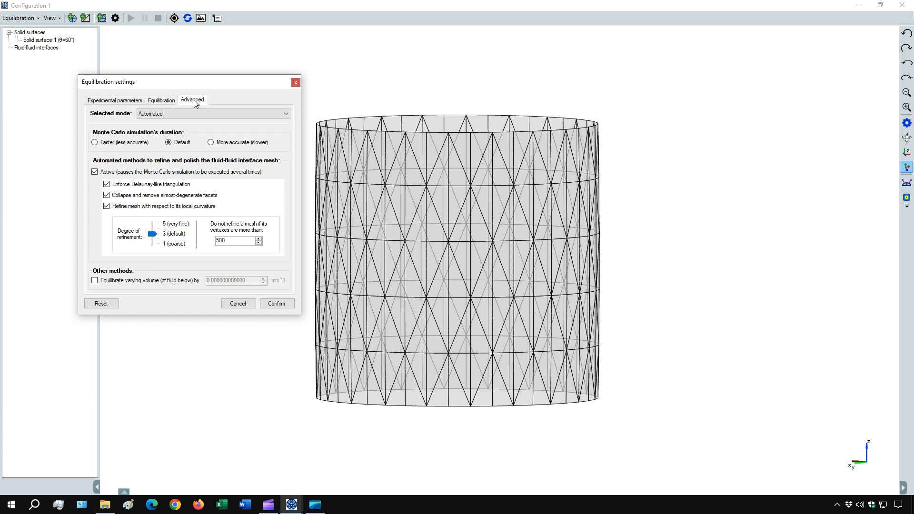
left_click(296, 84)
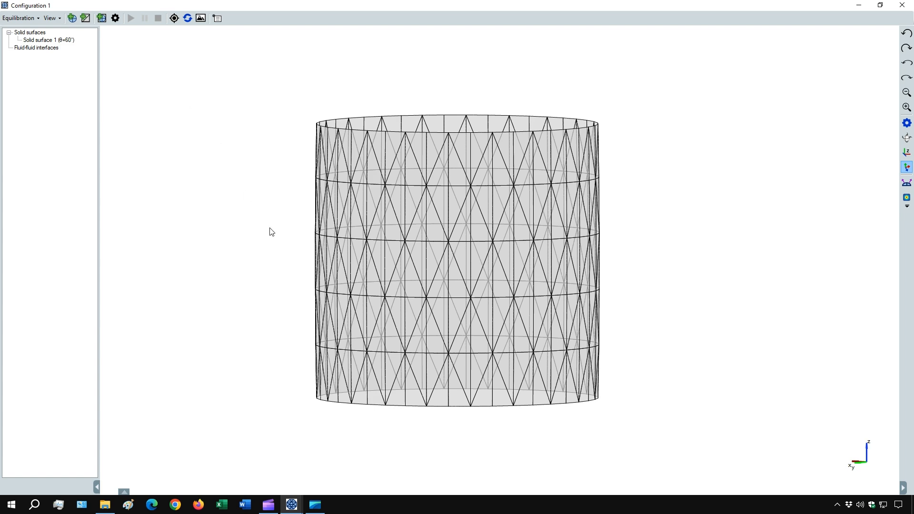
Add a fluid-fluid interface from the built-in circular meniscus mesh with a radius of 2 mm.
left_click_drag(413, 224, 427, 304)
left_click(72, 21)
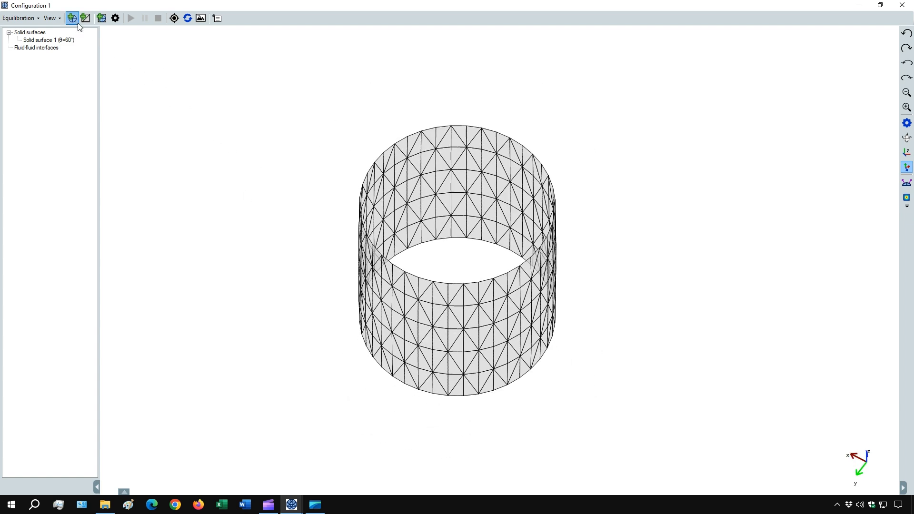
left_click(283, 229)
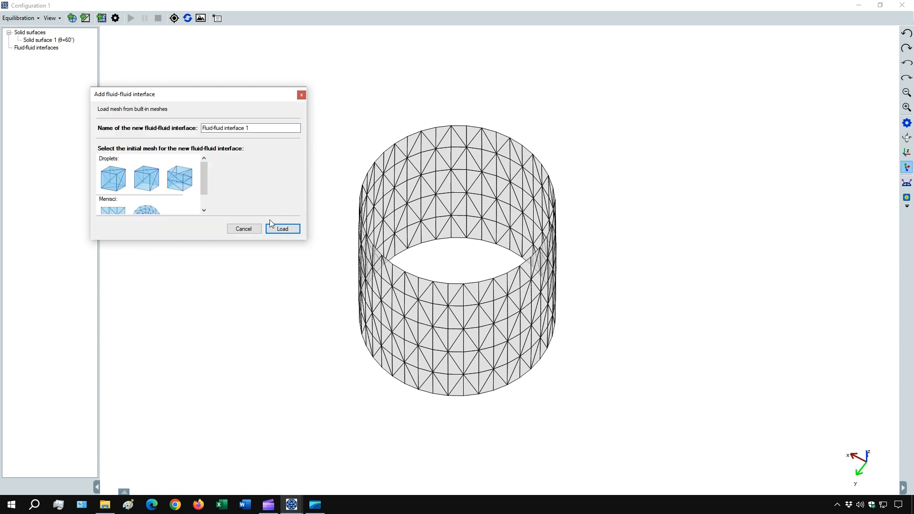
left_click_drag(205, 177, 204, 189)
left_click(143, 203)
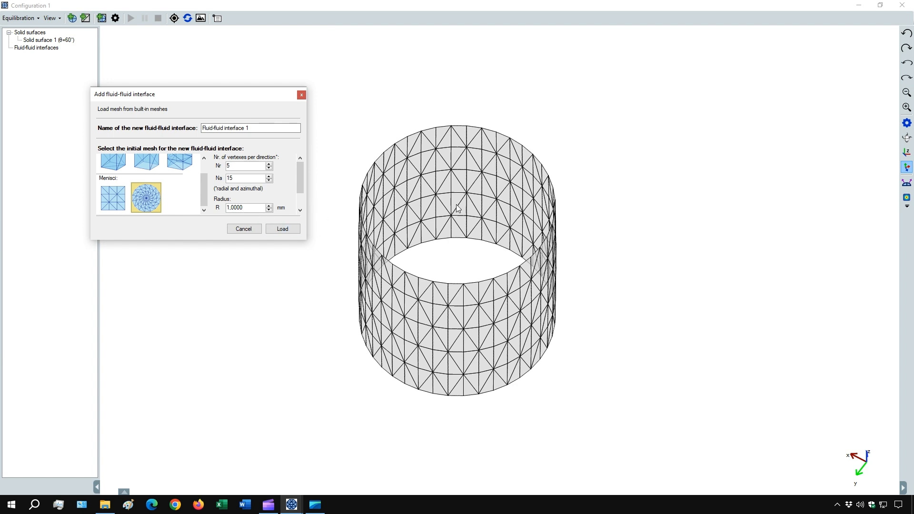
left_click_drag(234, 208, 217, 210)
type("2,")
left_click(283, 229)
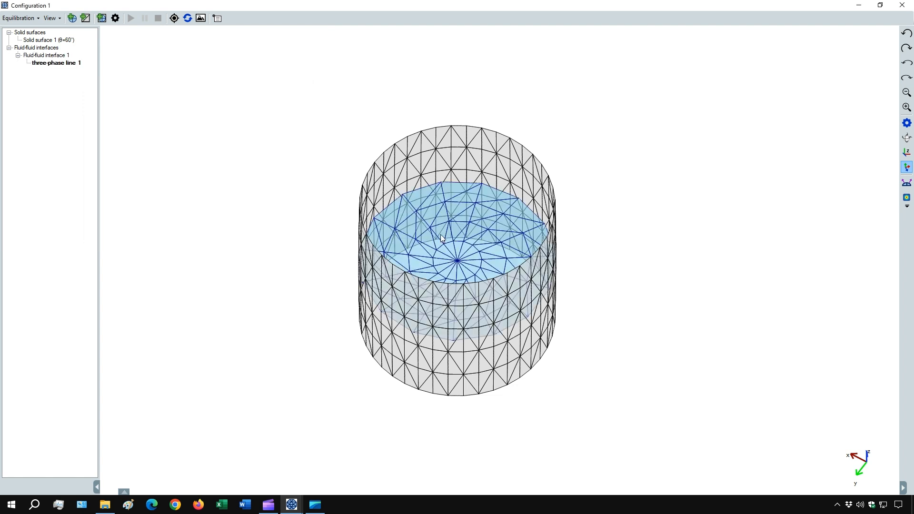
Toggle the display of the interface's normal vectors to inspect the meniscus from several angles.
mouse_move(441, 238)
left_mouse_down()
mouse_move(443, 291)
mouse_move(443, 243)
left_mouse_up()
scroll(442, 244, "up", 3)
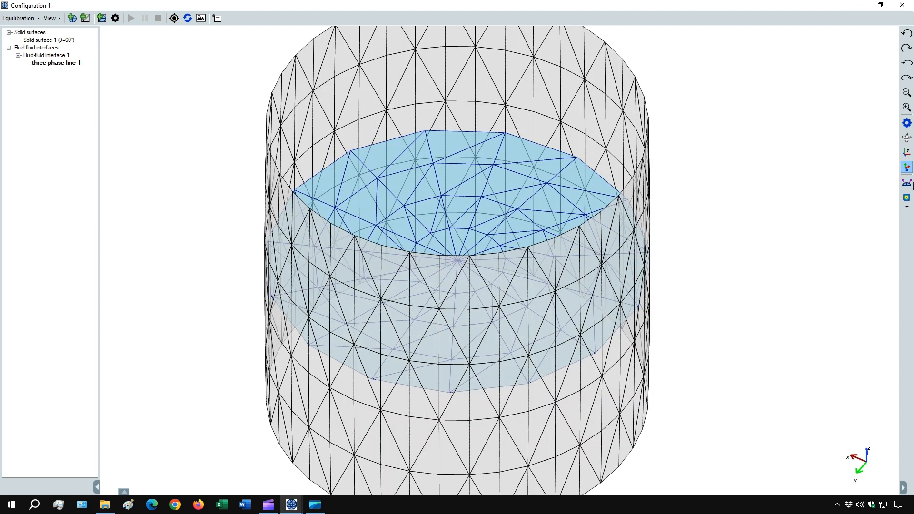
left_click(908, 183)
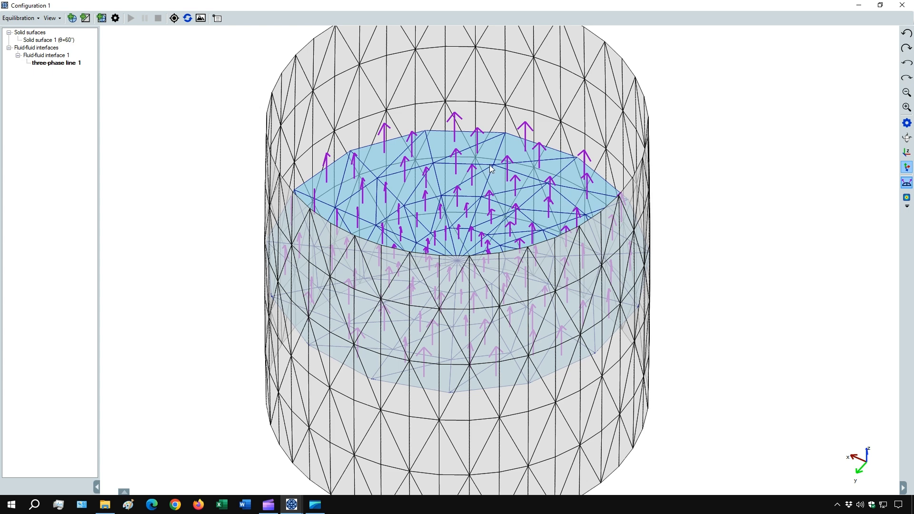
left_click_drag(439, 352, 453, 301)
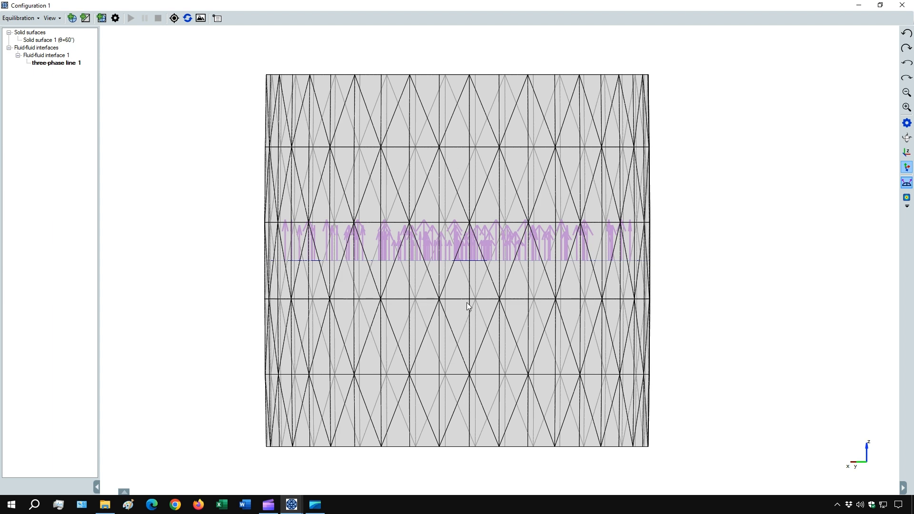
scroll(467, 302, "up", 2)
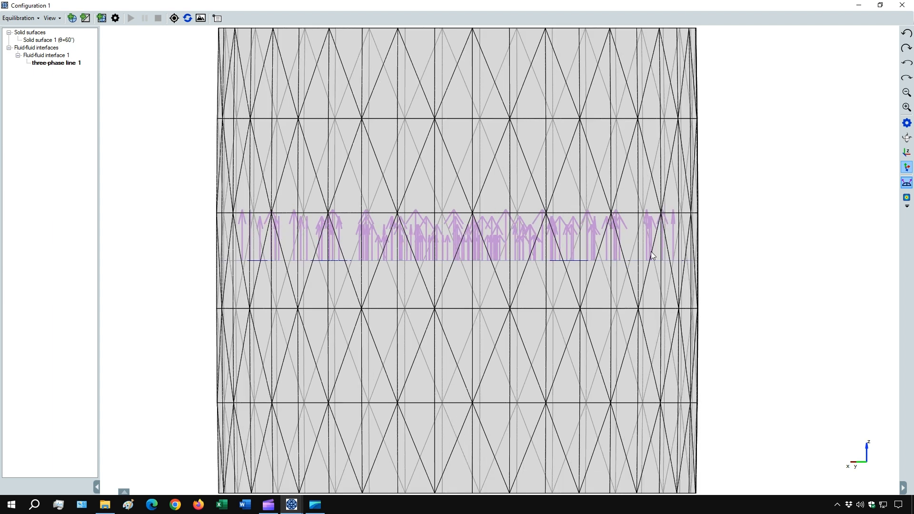
scroll(360, 258, "down", 5)
left_click_drag(433, 216, 433, 250)
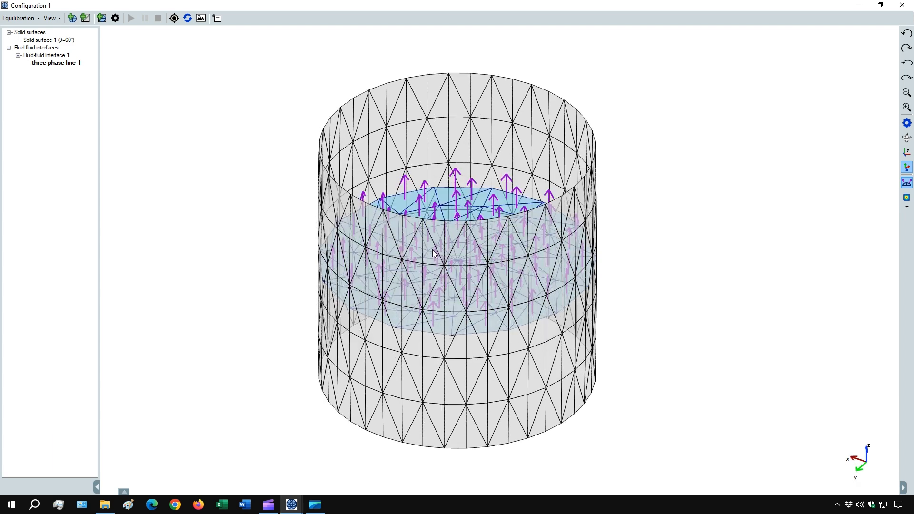
left_click(906, 182)
Constrain the three-phase line of Fluid-fluid interface 1 to Solid surface 1.
right_click(44, 67)
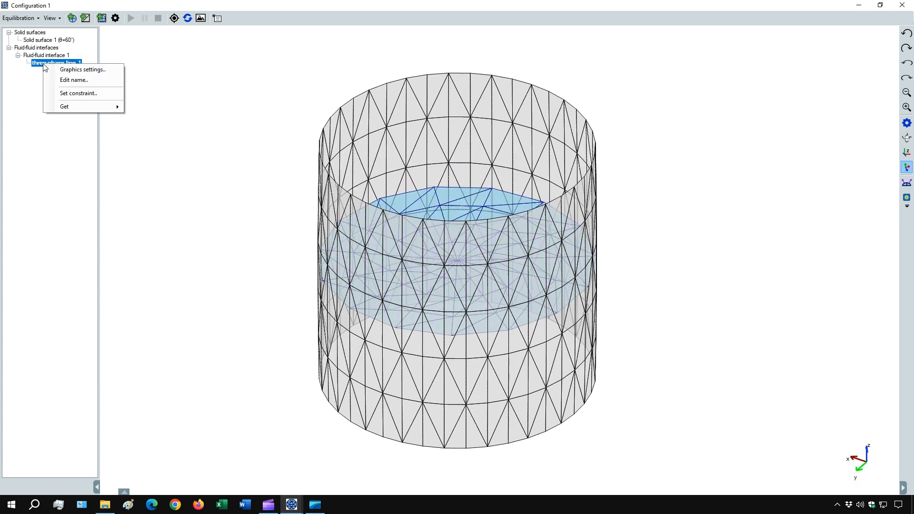
left_click(84, 93)
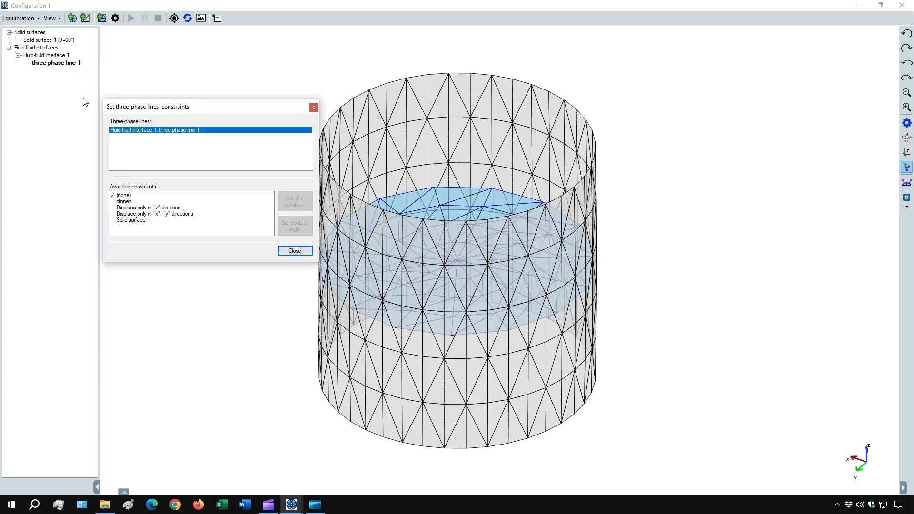
left_click(132, 221)
left_click(293, 202)
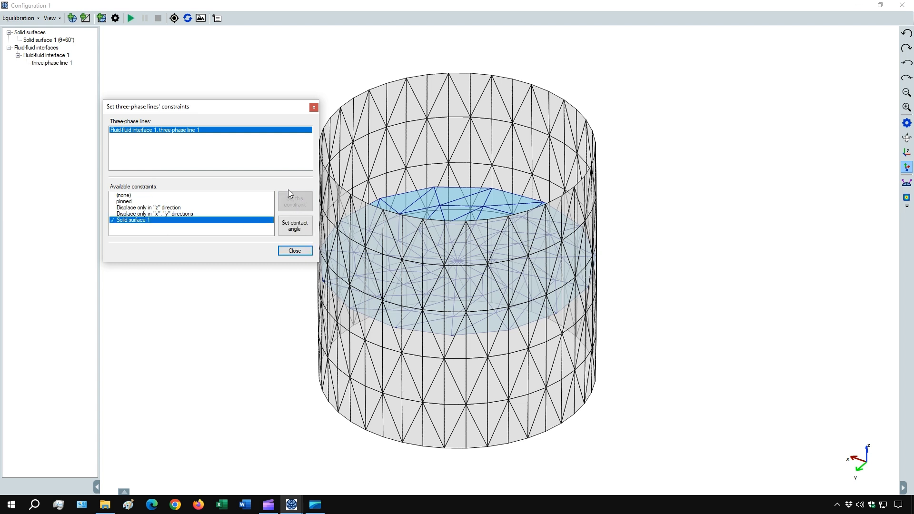
left_click(294, 252)
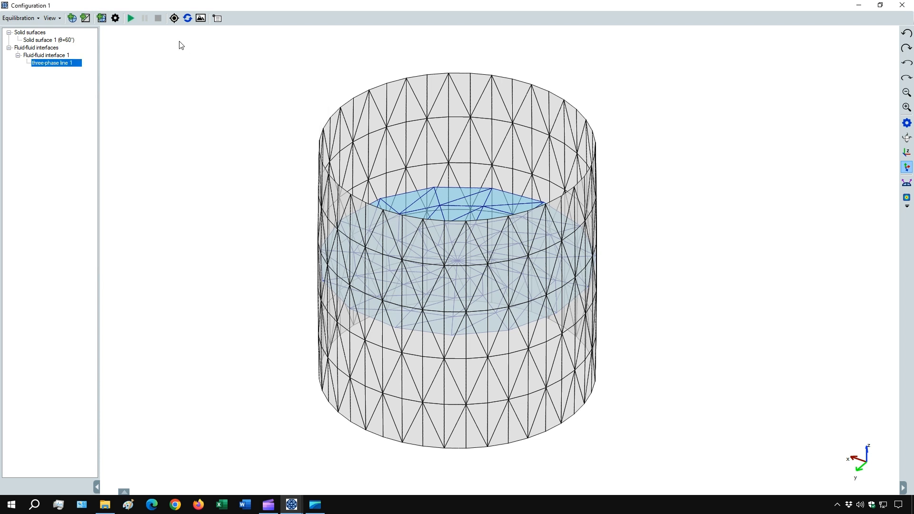
Run the equilibration of the meniscus inside the cylinder.
left_click(131, 19)
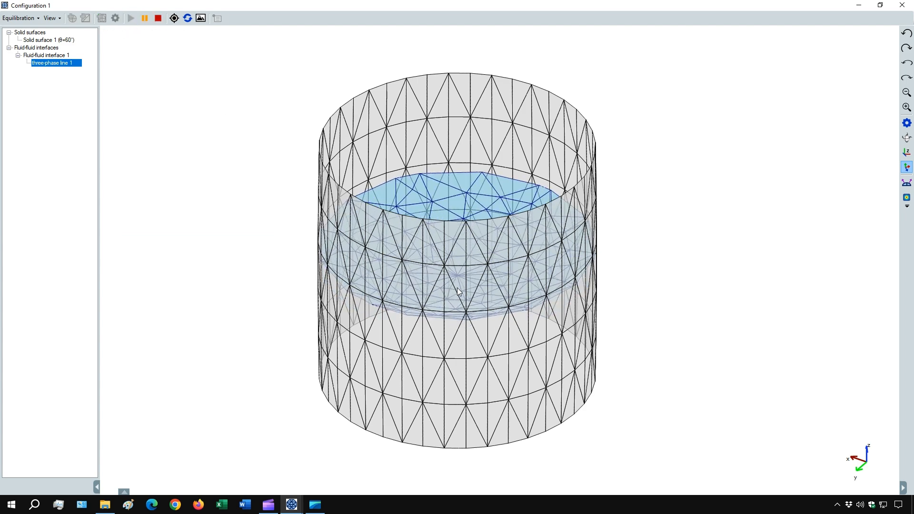
left_click_drag(457, 288, 452, 247)
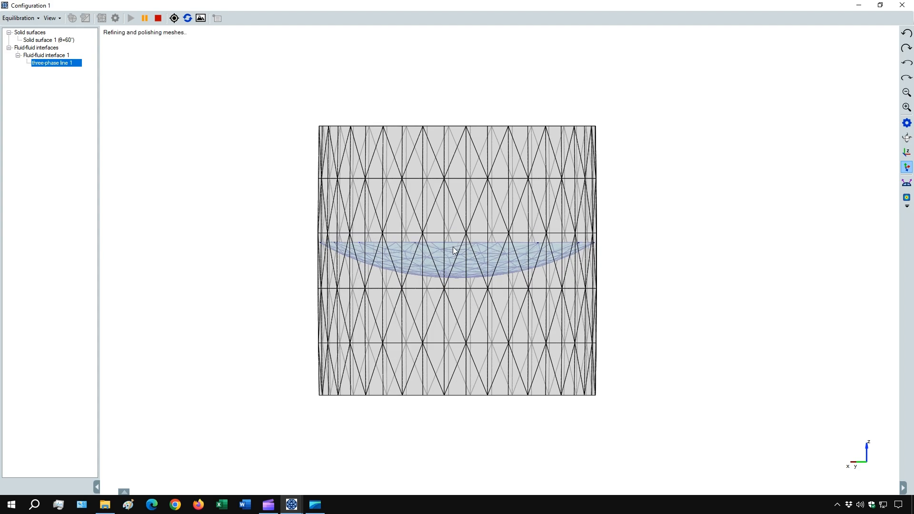
scroll(421, 262, "up", 2)
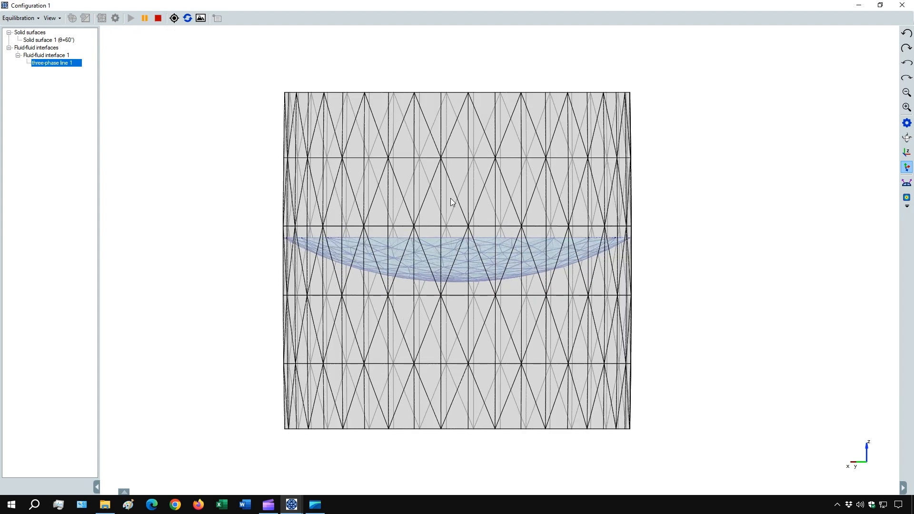
left_click_drag(453, 200, 458, 327)
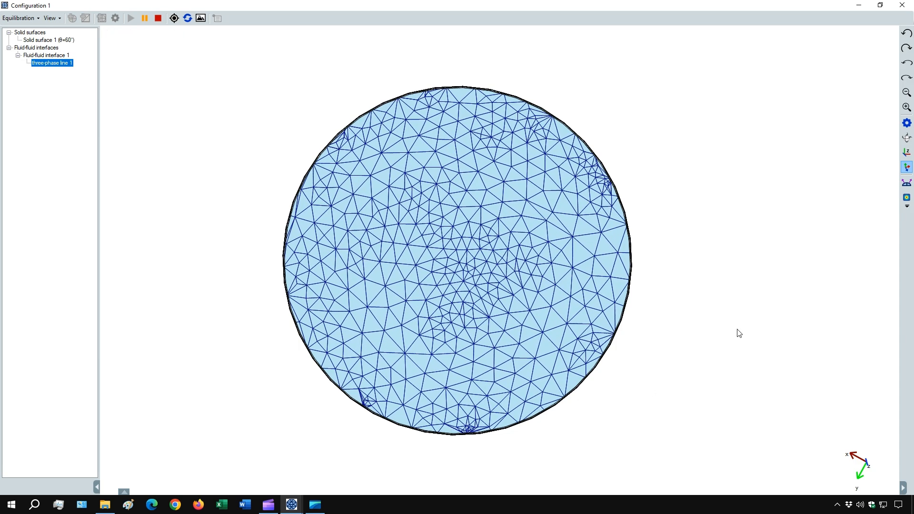
Toggle the height colour map on the interface to inspect its z profile.
left_click(906, 197)
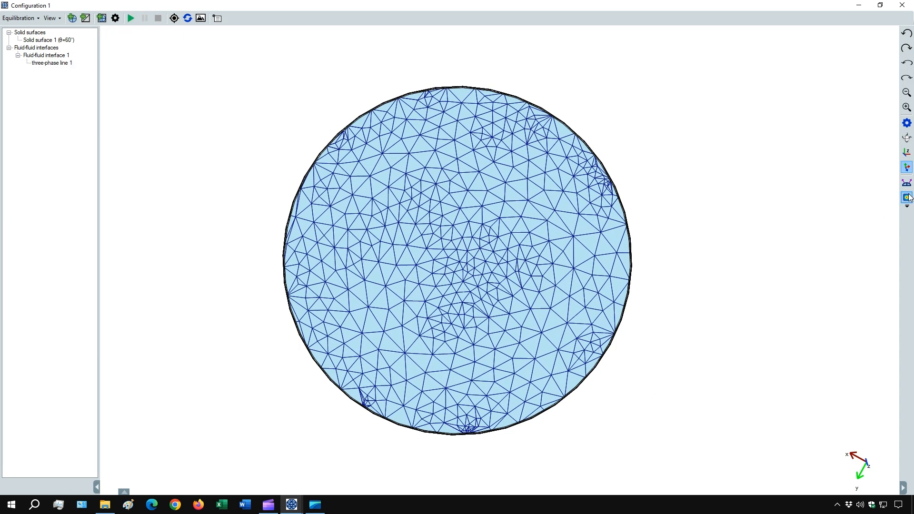
left_click_drag(459, 387, 435, 300)
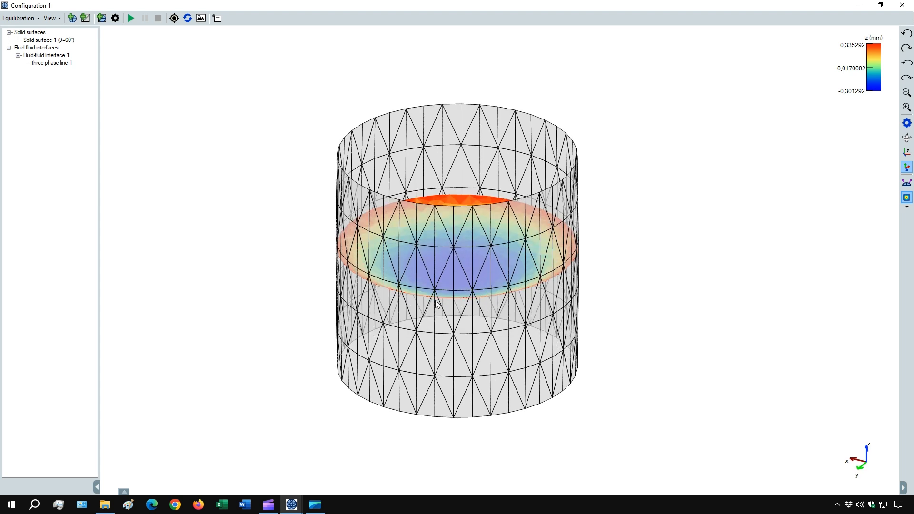
left_click(907, 197)
Remove the mesh of Fluid-fluid interface 1.
right_click(51, 59)
mouse_move(96, 62)
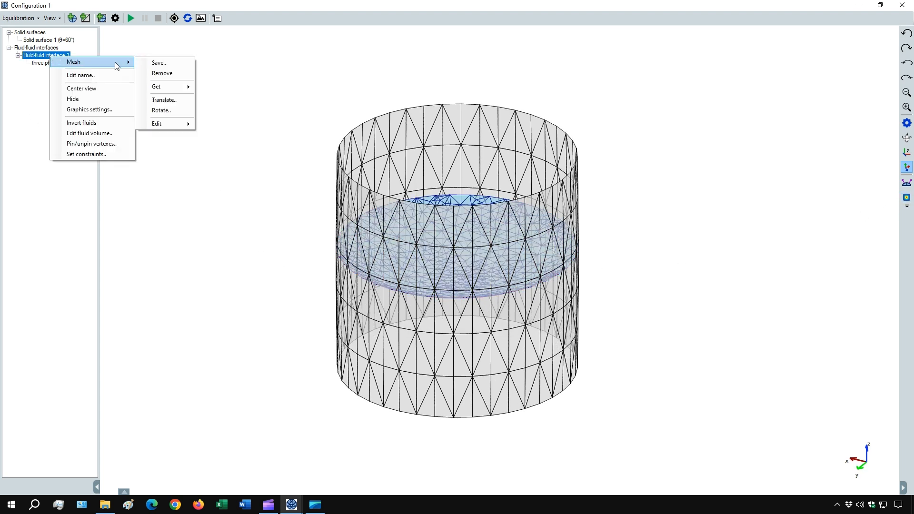
left_click(161, 74)
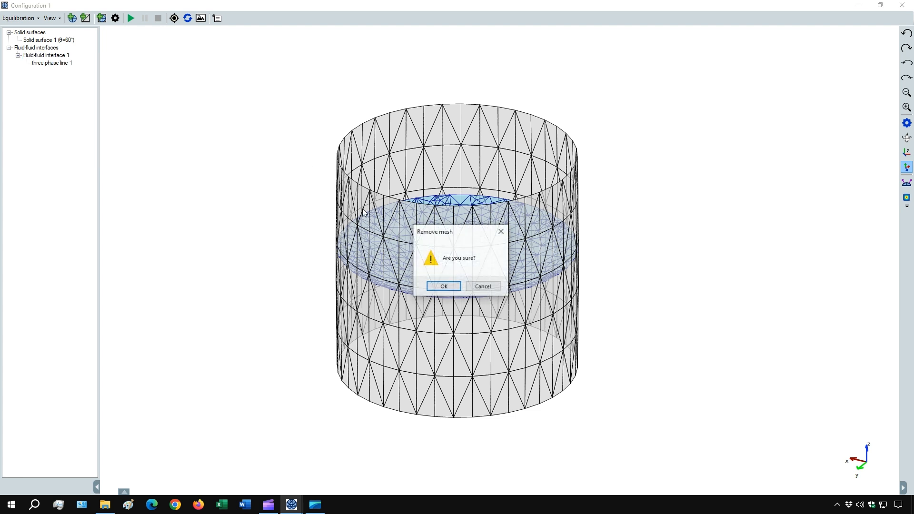
left_click(444, 287)
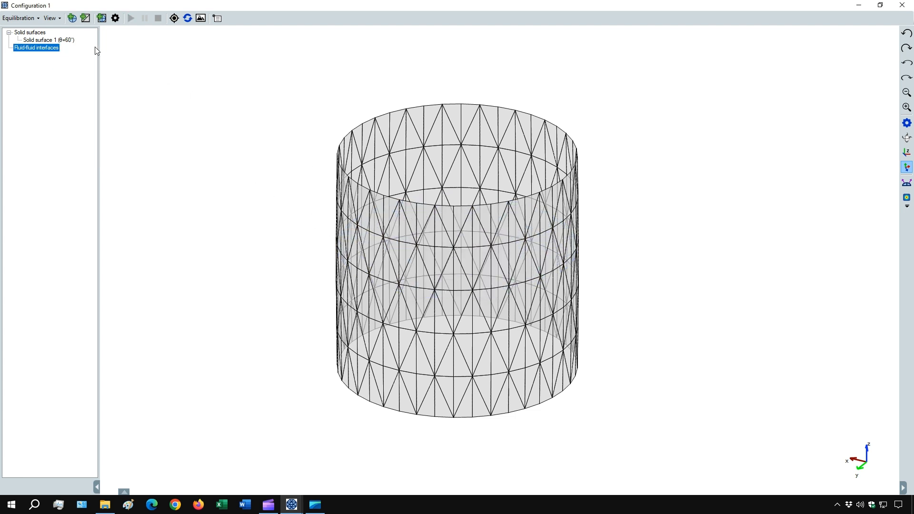
Add a new fluid-fluid interface from the built-in circular meniscus mesh with a radius of 2 mm.
left_click(72, 18)
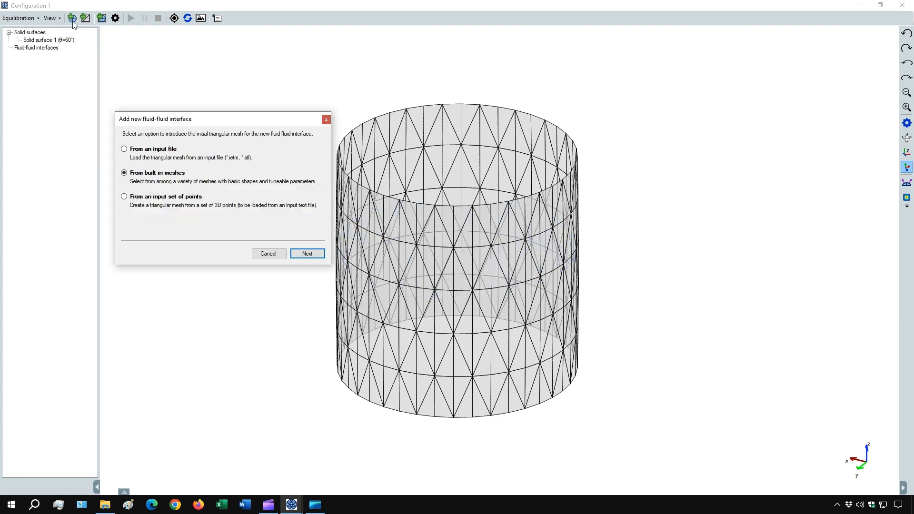
left_click(304, 256)
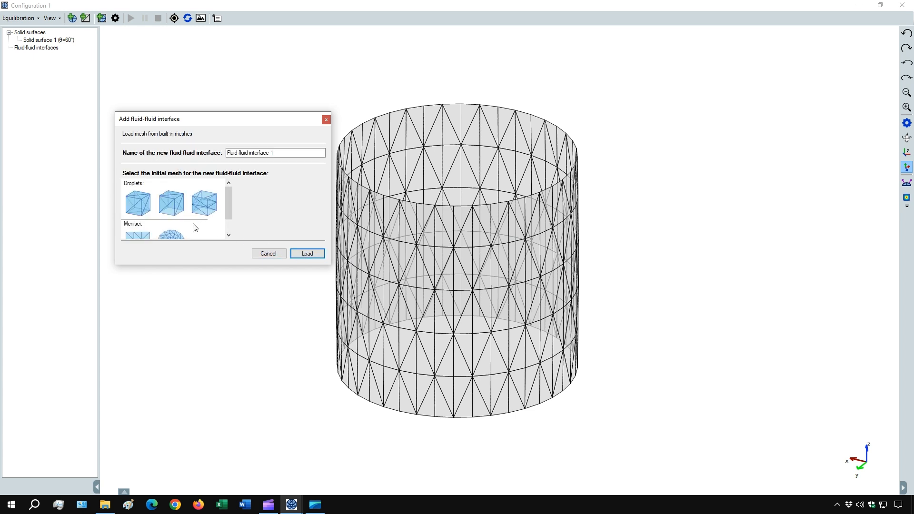
scroll(196, 228, "down", 1)
left_click(171, 222)
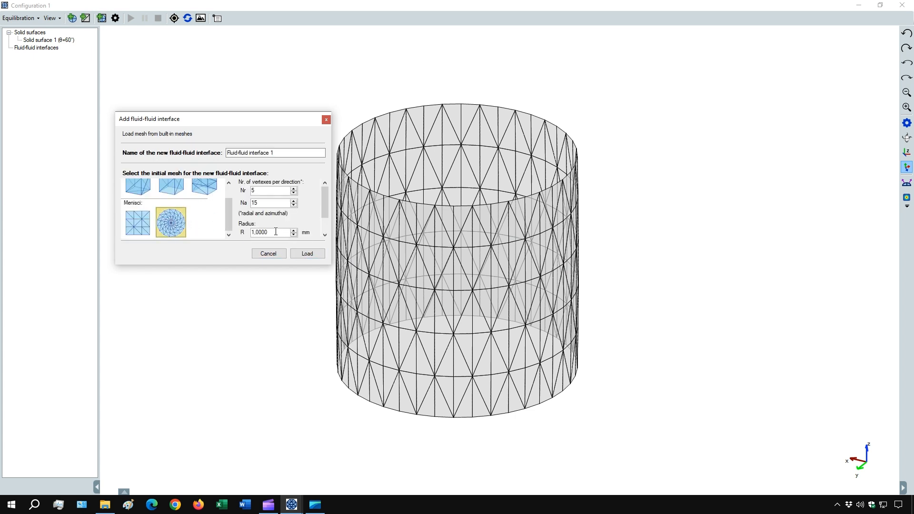
double_click(262, 232)
type("2")
left_click(307, 255)
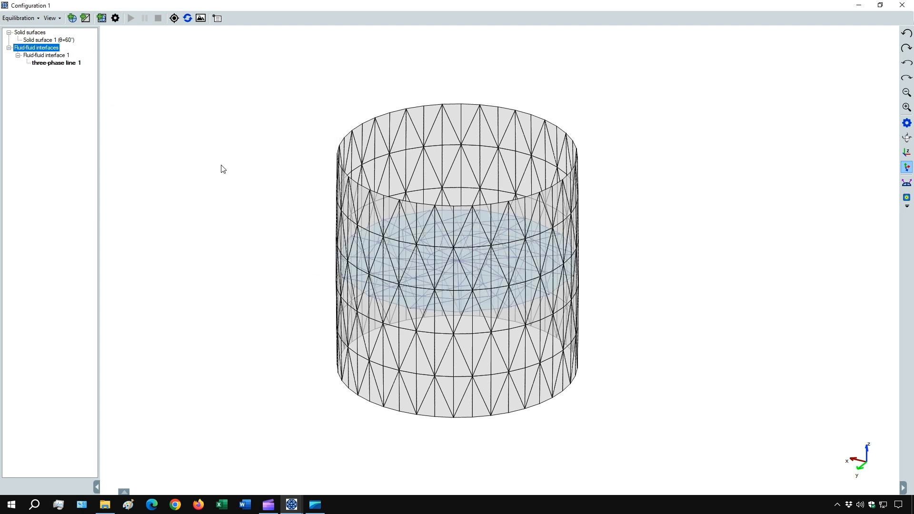
Constrain the new three-phase line to Solid surface 1.
right_click(48, 67)
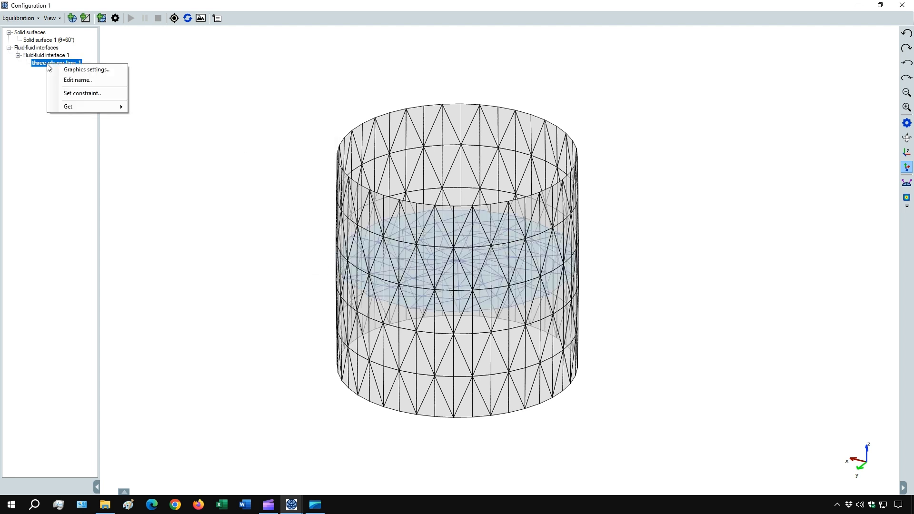
left_click(72, 92)
left_click(47, 133)
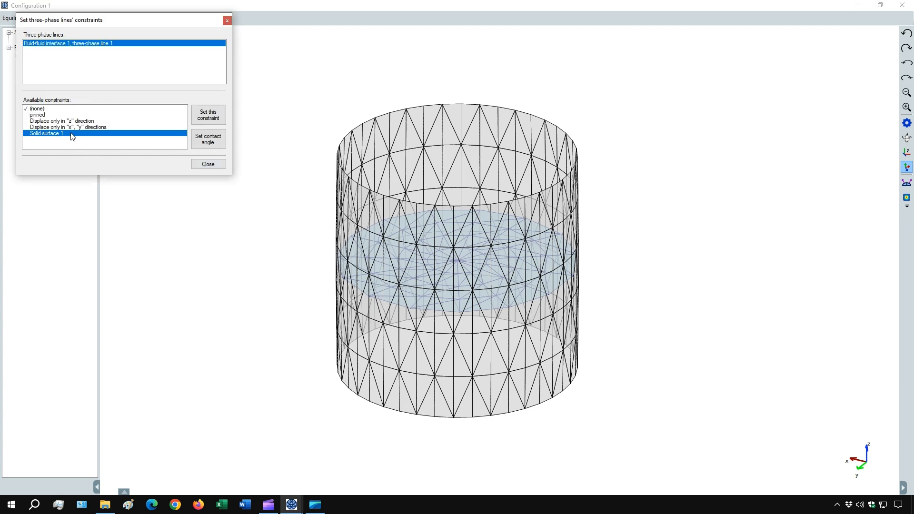
left_click(210, 120)
left_click(216, 168)
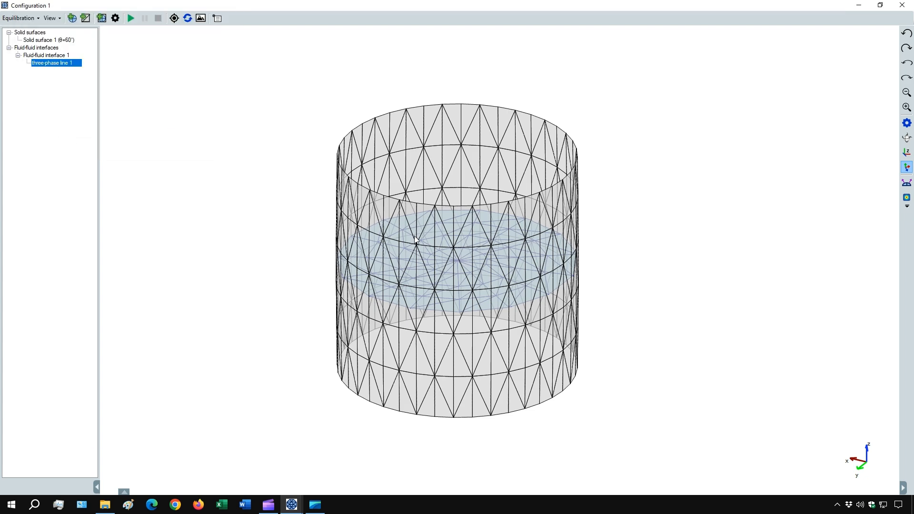
Disable the harmonic-potential constraint on fluid-fluid interface boundary edges in the advanced equilibration settings.
left_click(115, 18)
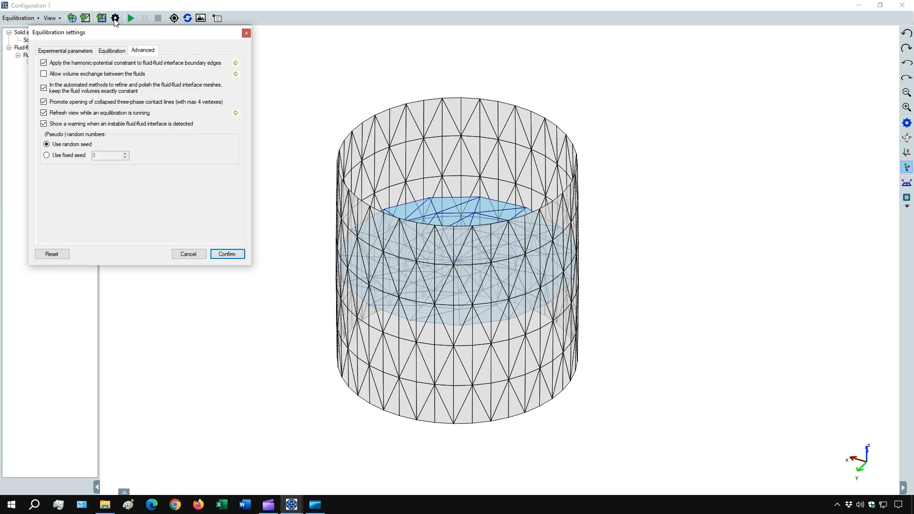
left_click(43, 65)
mouse_move(235, 67)
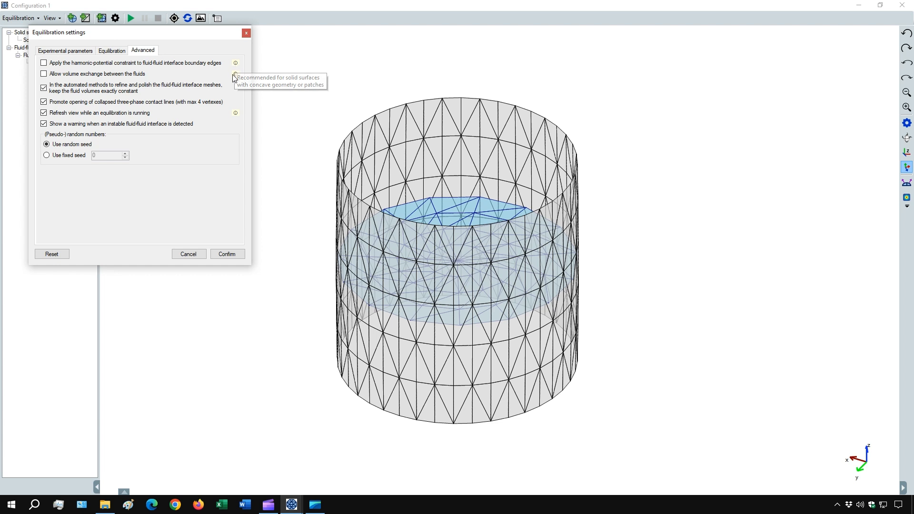
left_click(225, 255)
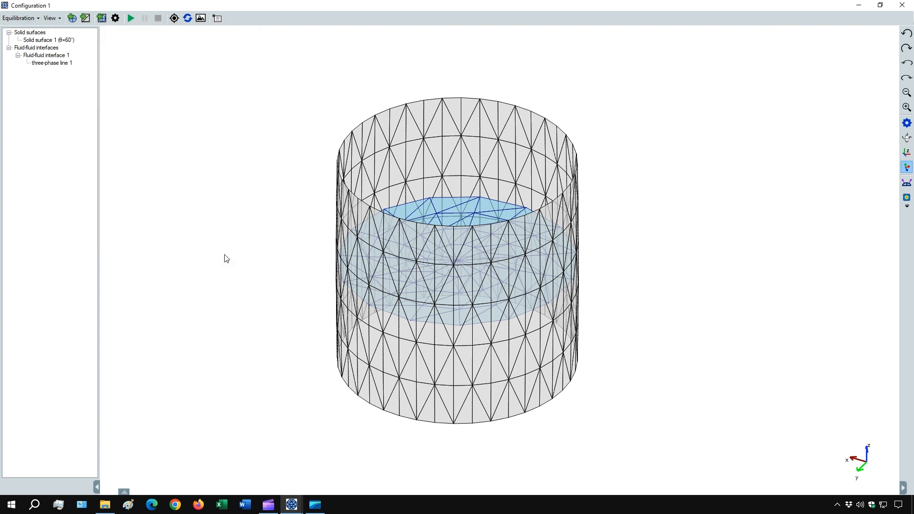
Run the equilibration of the meniscus inside the cylinder.
left_click(134, 21)
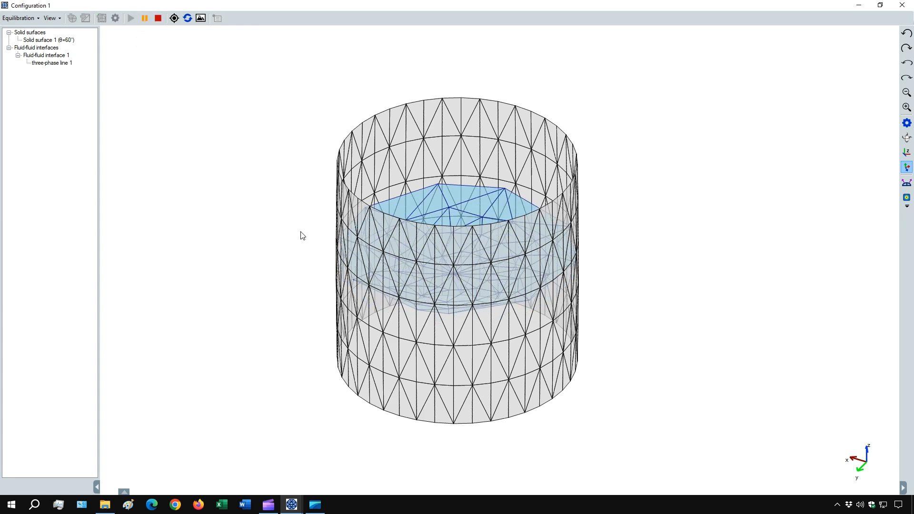
left_click_drag(479, 242, 473, 329)
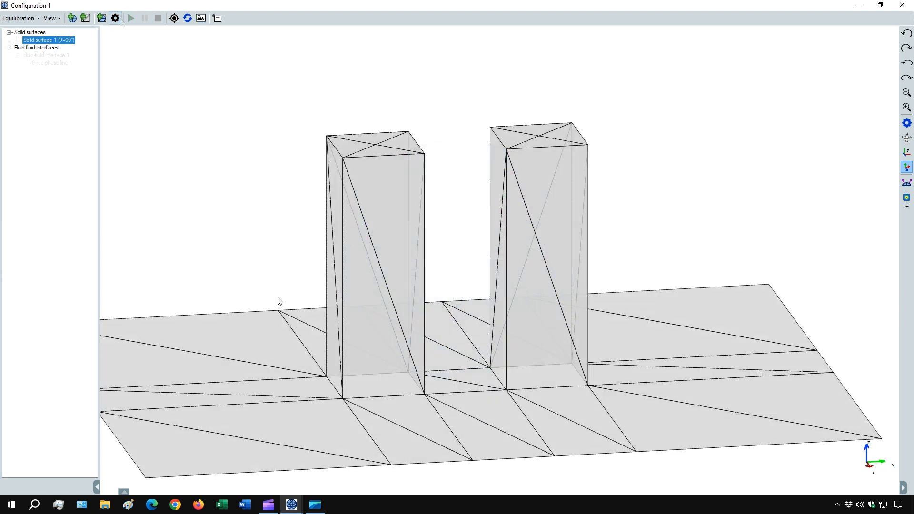
Review the experimental parameters, equilibration mode and advanced options in the equilibration settings for the two-pillar model.
left_click_drag(279, 301, 291, 300)
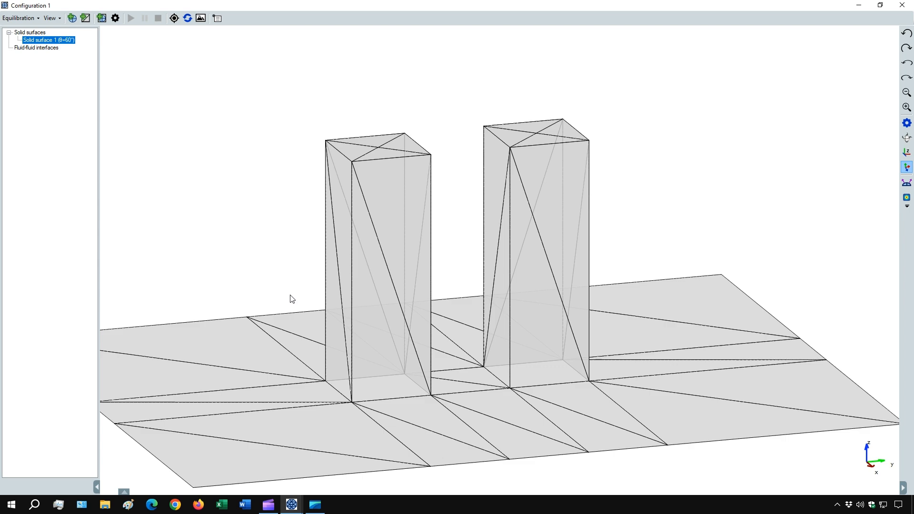
mouse_move(504, 396)
left_mouse_down()
mouse_move(491, 392)
mouse_move(510, 380)
mouse_move(524, 385)
mouse_move(518, 393)
left_mouse_up()
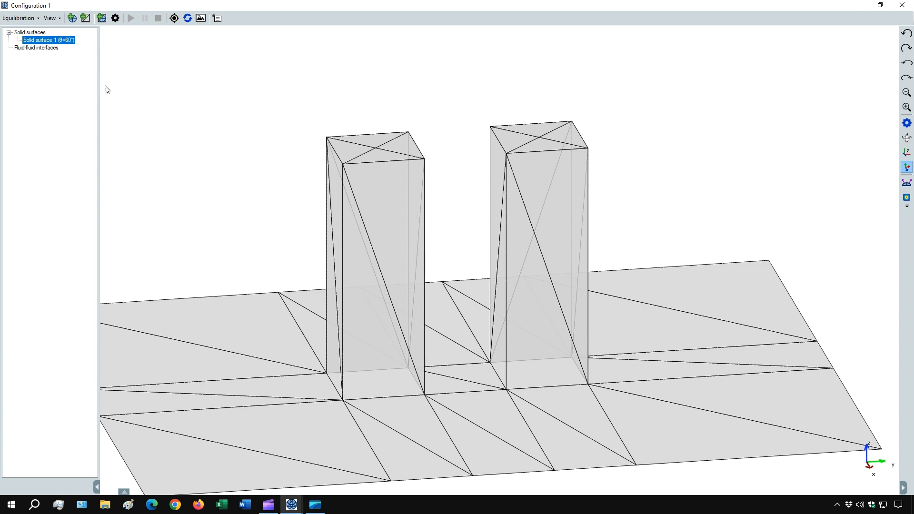
left_click(115, 19)
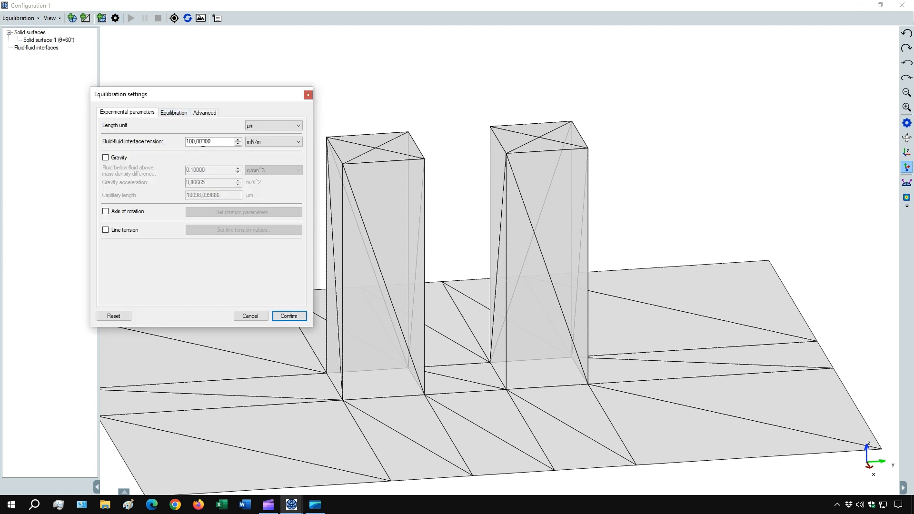
left_click(177, 113)
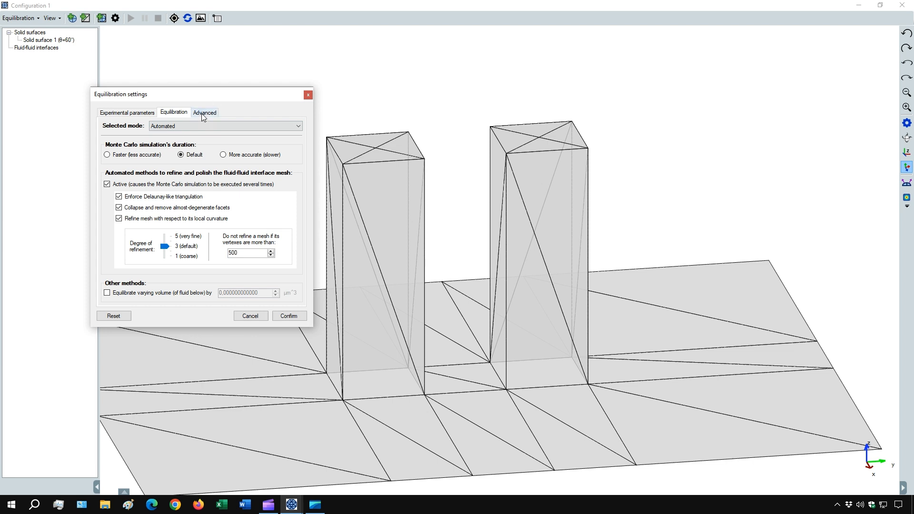
left_click(202, 113)
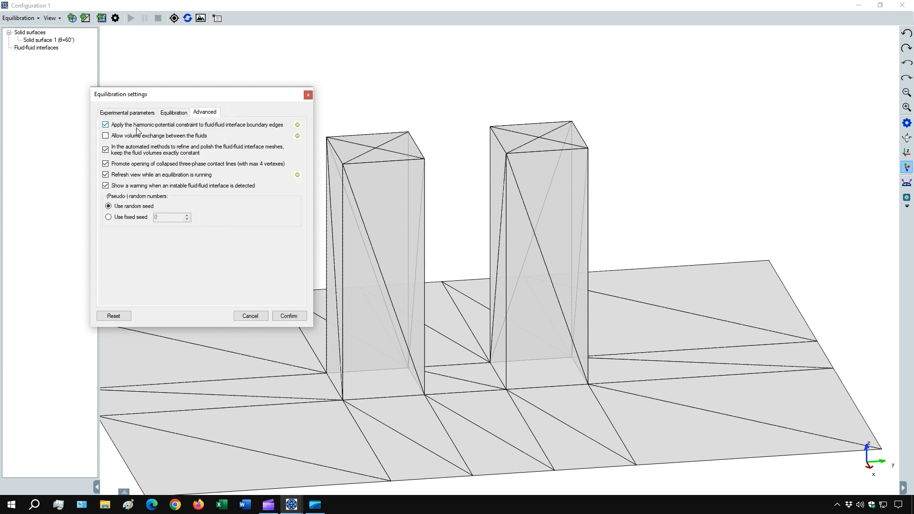
left_click(289, 316)
Add a fluid-fluid interface from the built-in cube droplet mesh with an initial volume of 0.5 µm³.
left_click(73, 18)
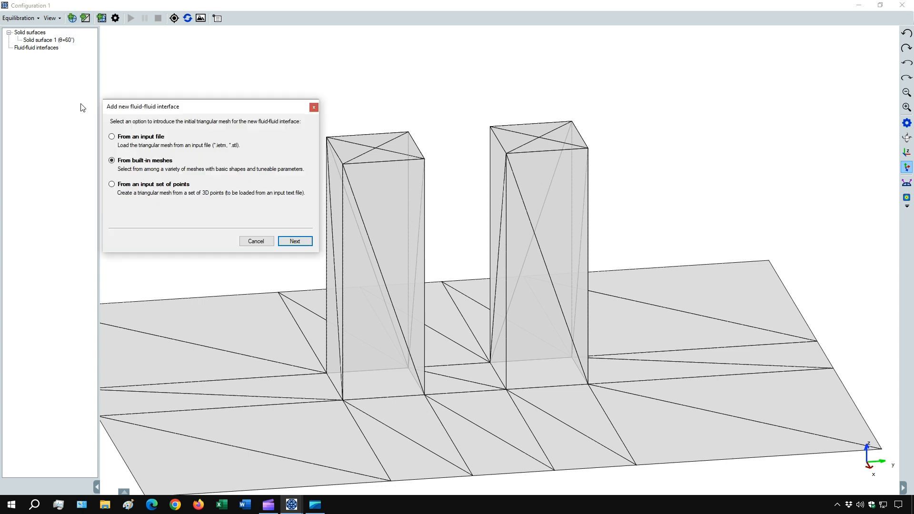
left_click(296, 243)
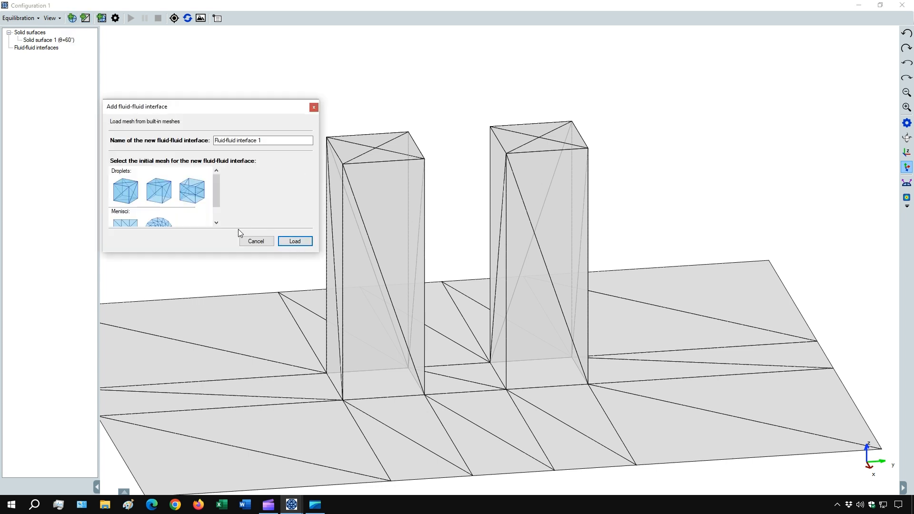
left_click(154, 195)
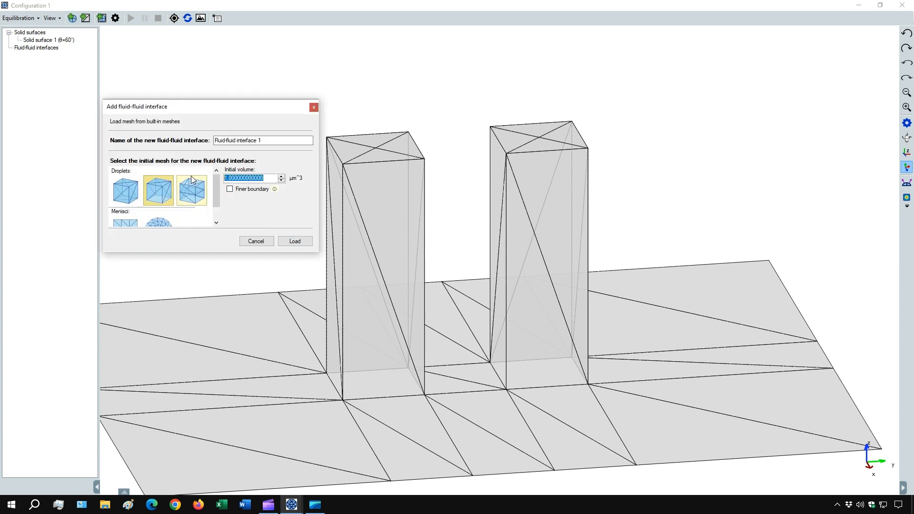
type("0,5")
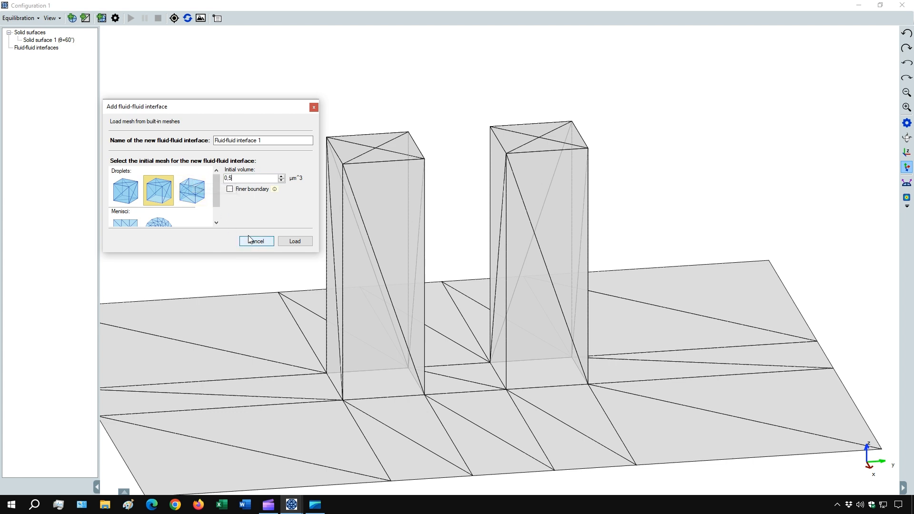
left_click(295, 242)
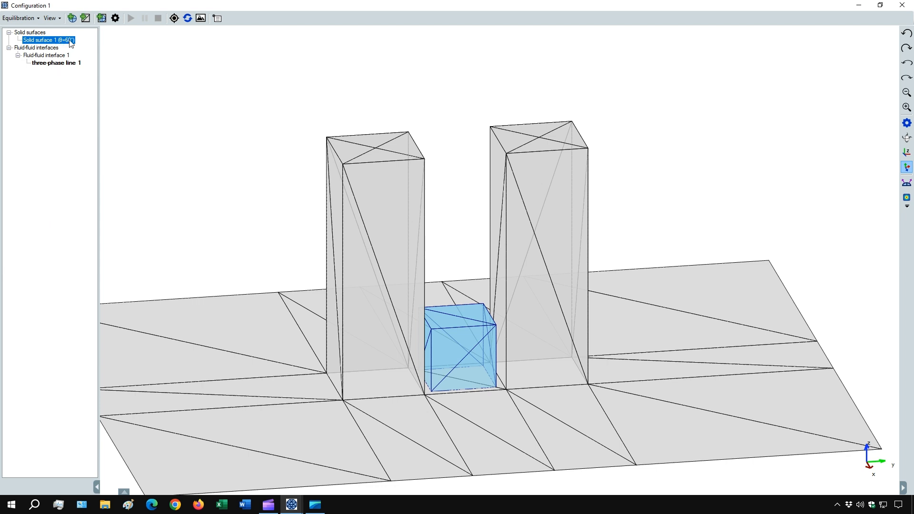
Constrain the droplet's three-phase line to Solid surface 1.
right_click(69, 63)
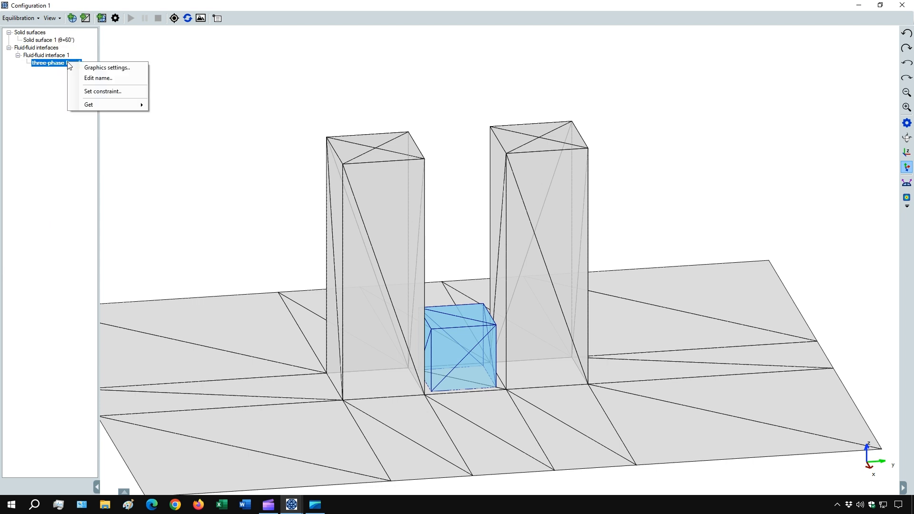
left_click(92, 93)
left_click(152, 233)
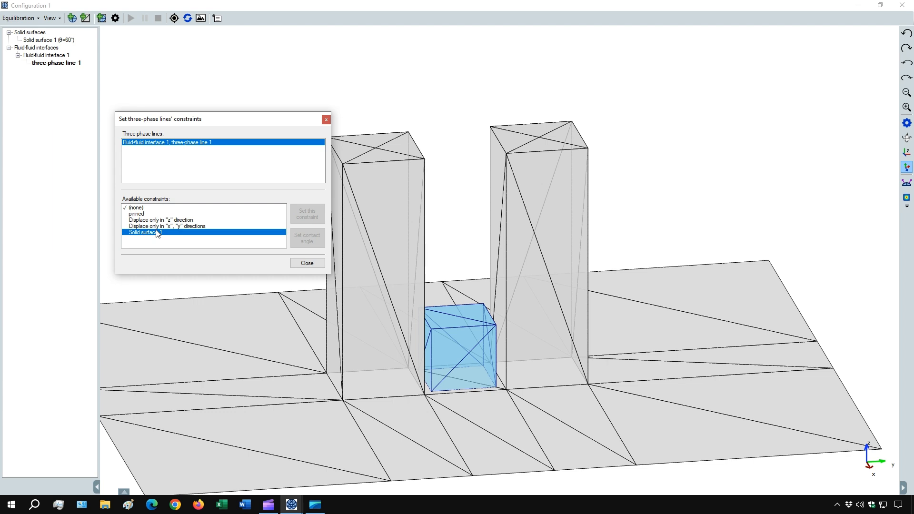
left_click(319, 220)
left_click(318, 265)
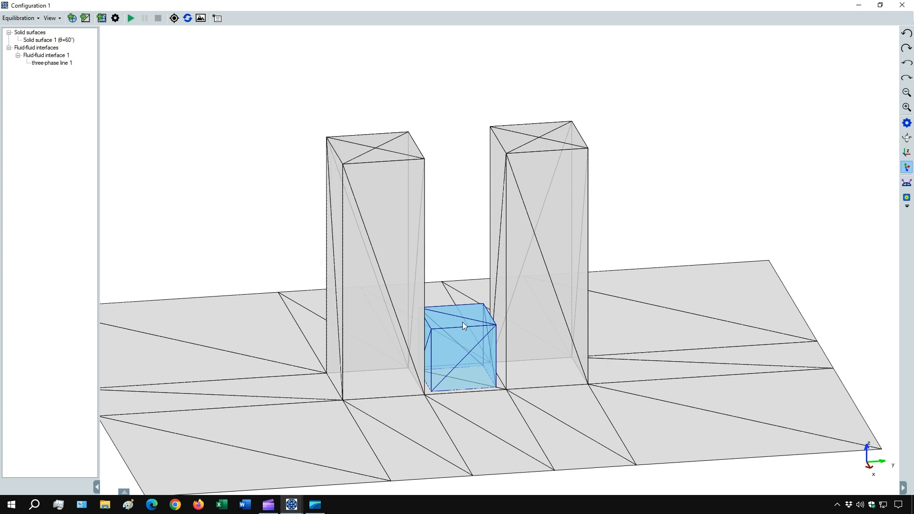
Start the equilibration of the droplet and stop it.
key("Right")
key("Up")
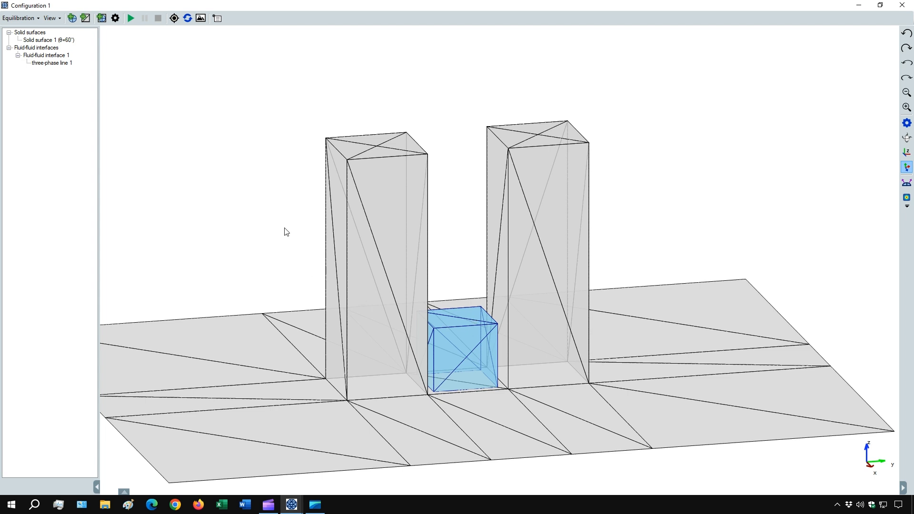
left_click(130, 19)
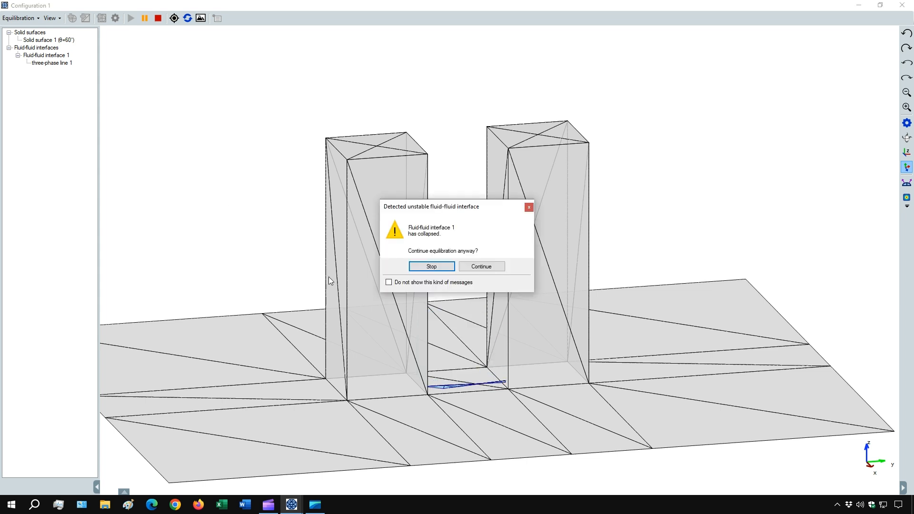
left_click(432, 267)
Remove the mesh of Fluid-fluid interface 1.
left_click_drag(471, 334, 464, 401)
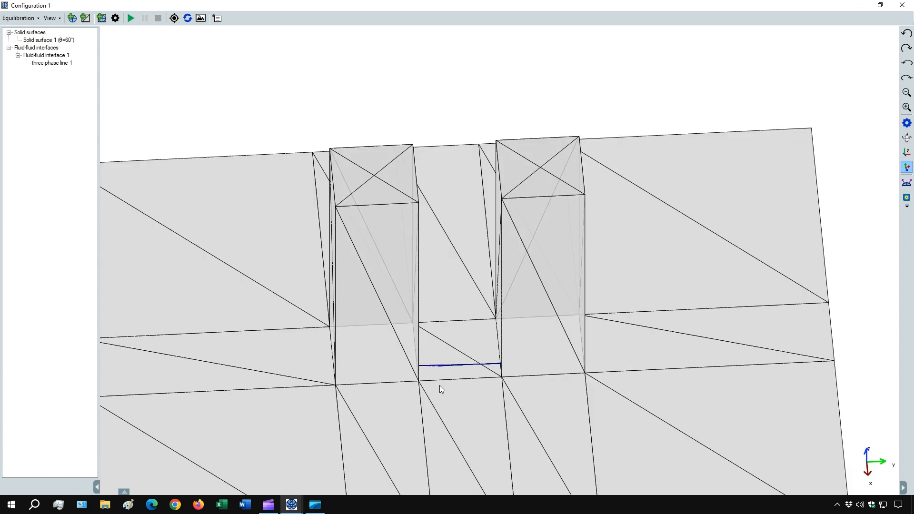
left_click_drag(439, 385, 439, 337)
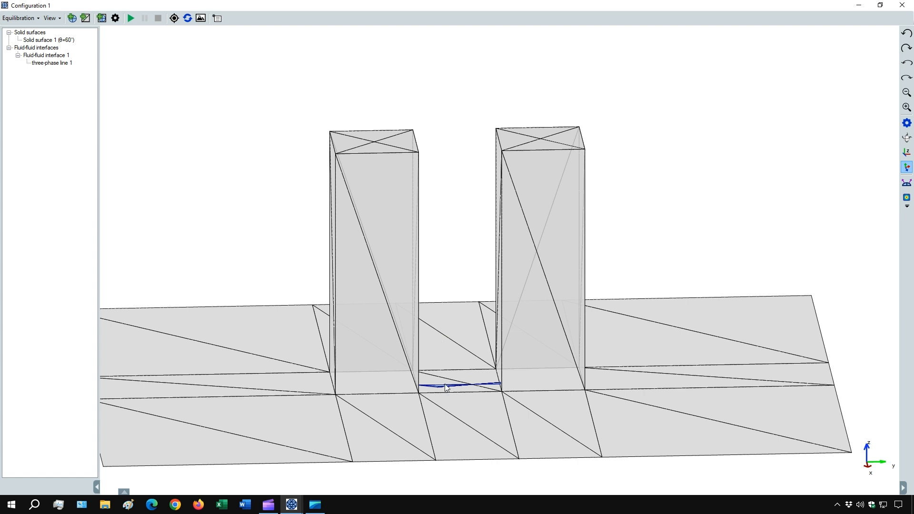
left_click_drag(432, 398, 479, 396)
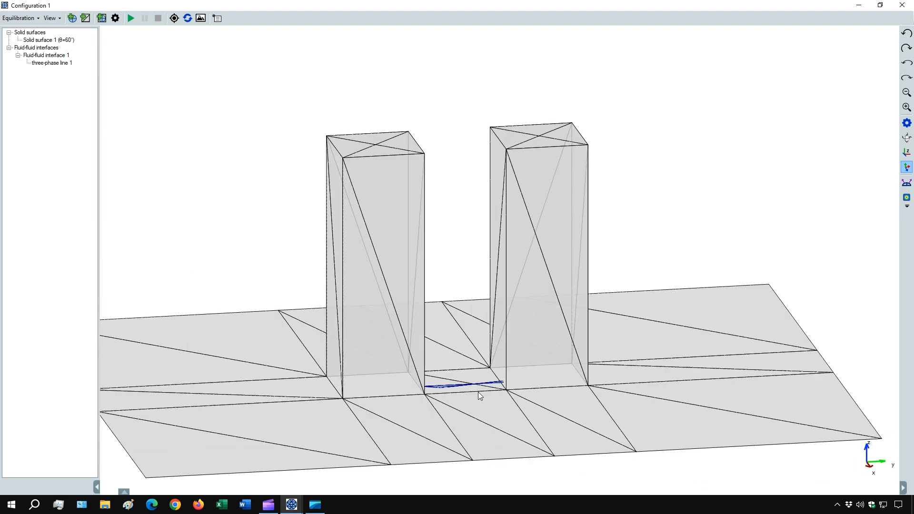
right_click(40, 55)
mouse_move(81, 61)
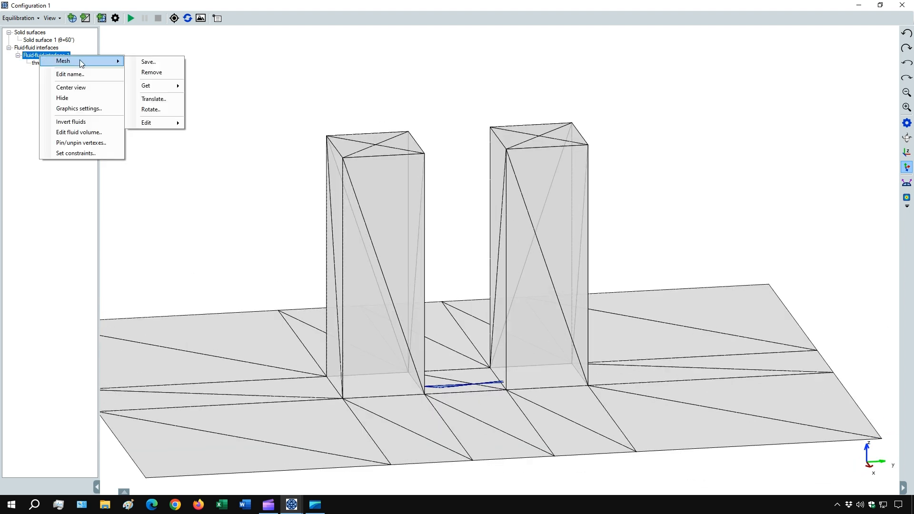
left_click(172, 72)
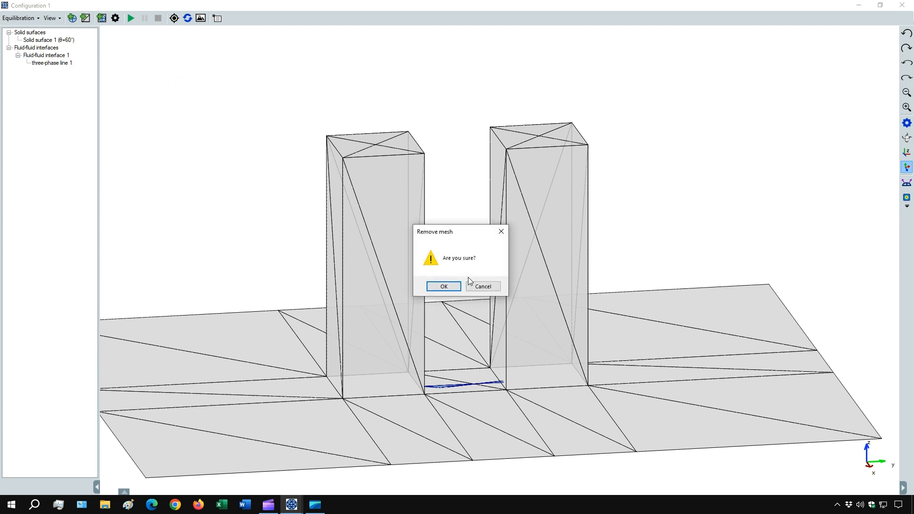
left_click(444, 286)
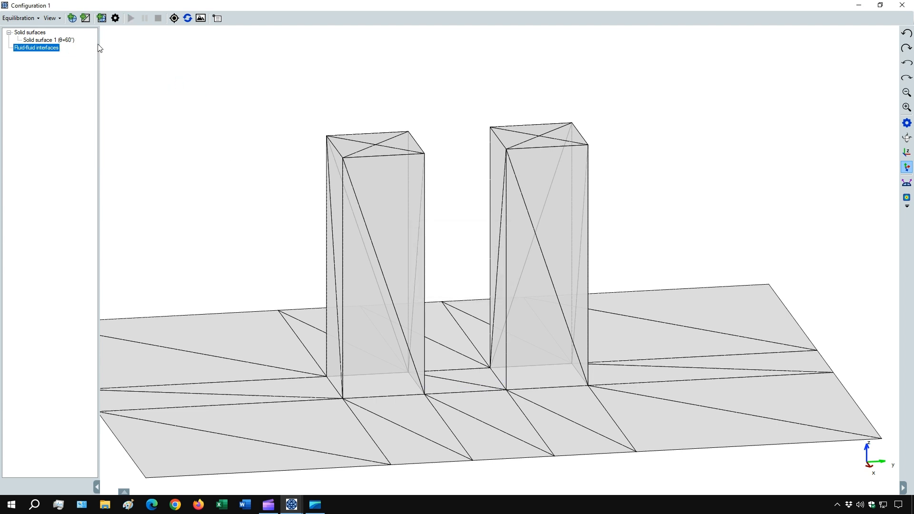
Add a fluid-fluid interface from the built-in cube droplet mesh with 0.5 µm³ initial volume and a finer boundary.
left_click(71, 18)
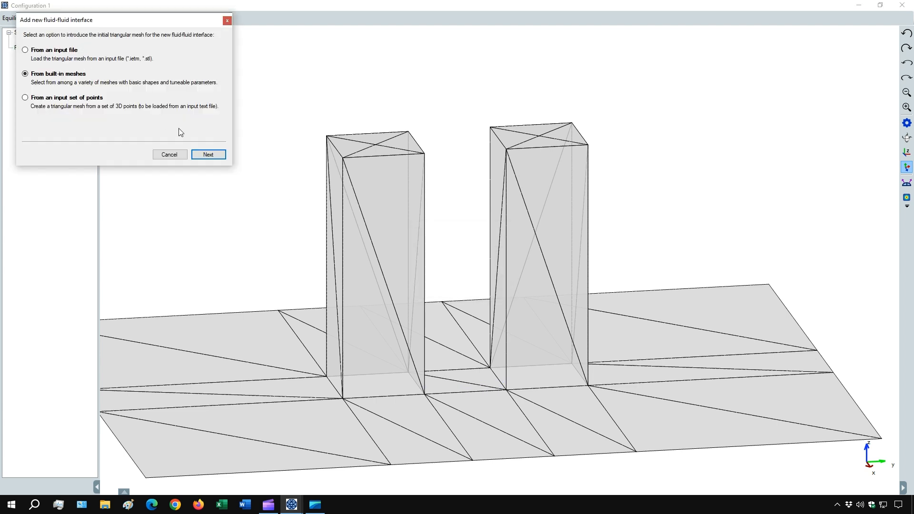
left_click(204, 155)
left_click(70, 105)
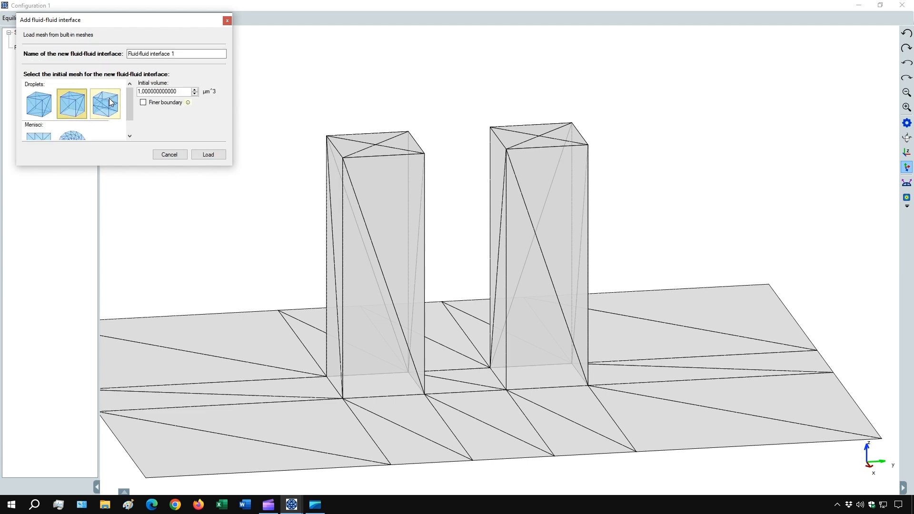
double_click(182, 91)
type("0")
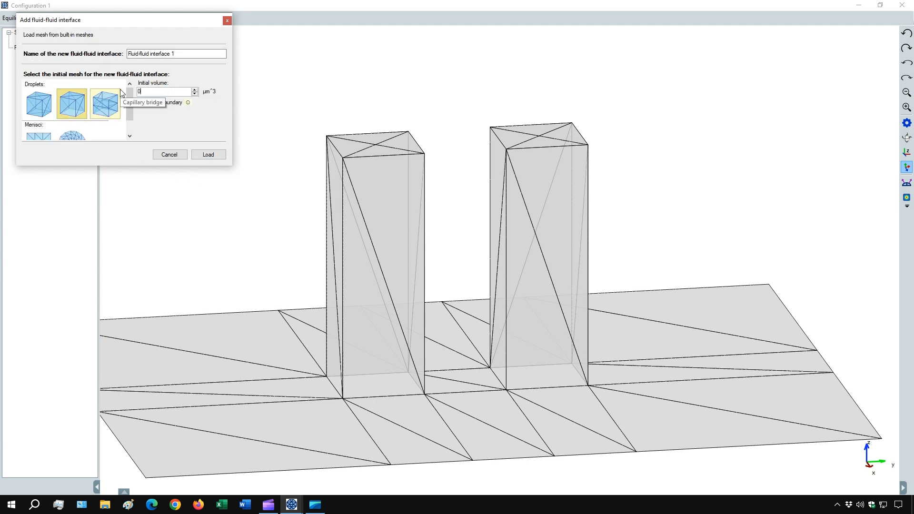
type(",5")
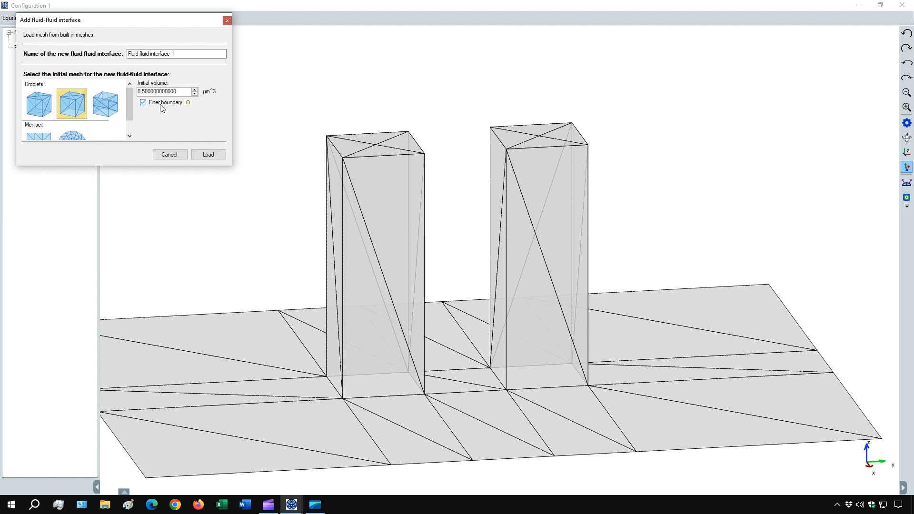
left_click(200, 155)
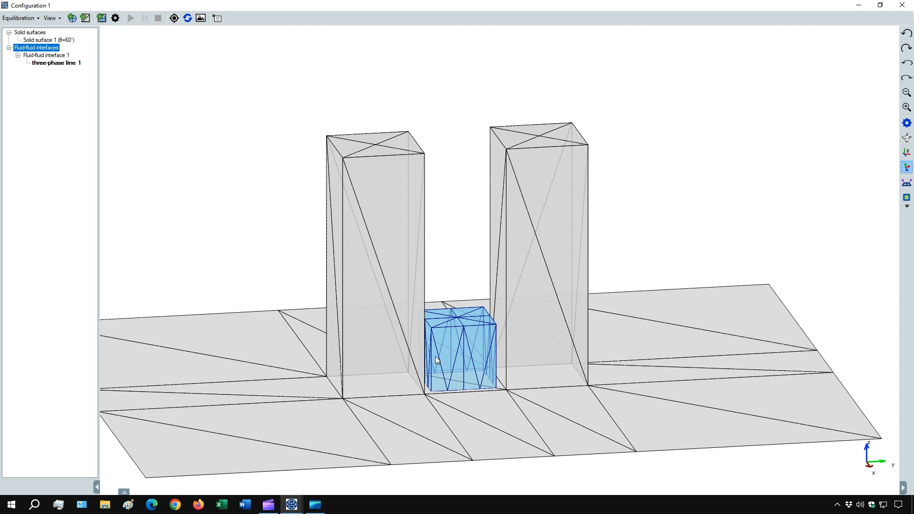
Constrain the new cube droplet's three-phase line to Solid surface 1.
key("Down")
key("Down")
key("Down")
key("Down")
key("Down")
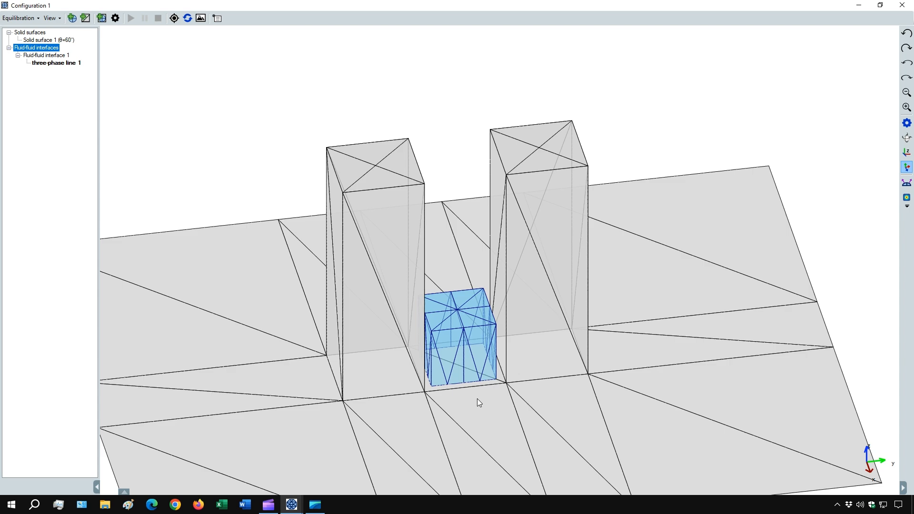
key("Left")
key("Left")
key("Left")
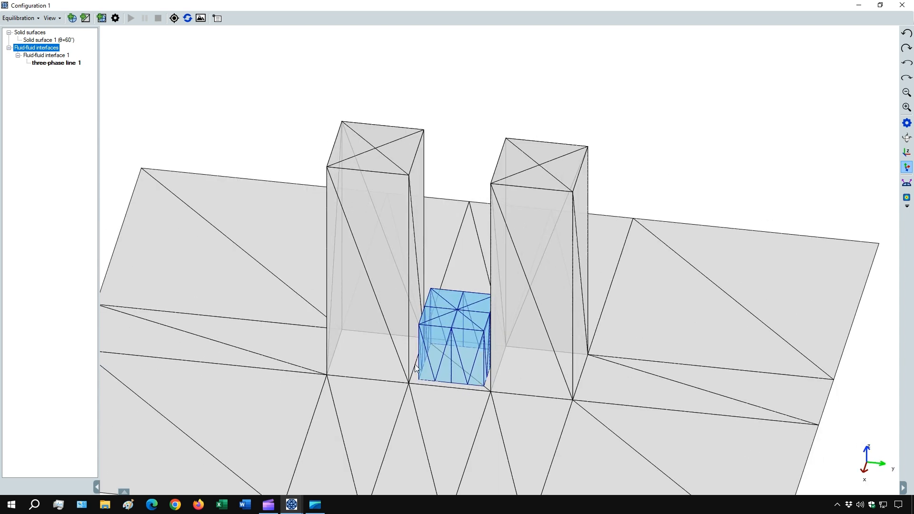
right_click(61, 67)
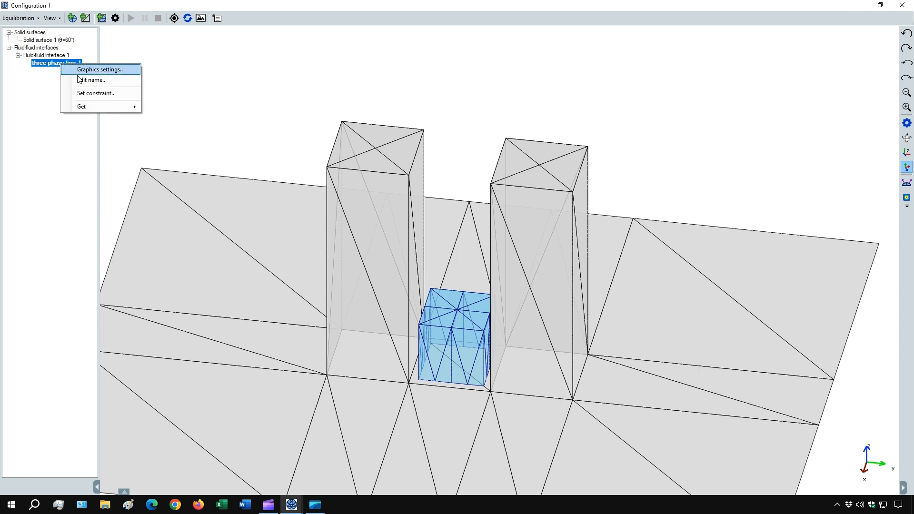
left_click(91, 93)
left_click(58, 145)
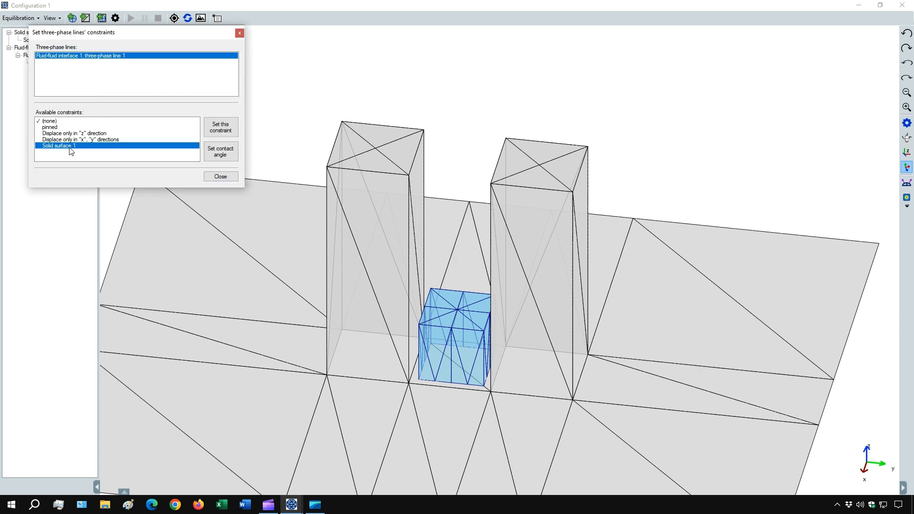
left_click(221, 127)
left_click(221, 177)
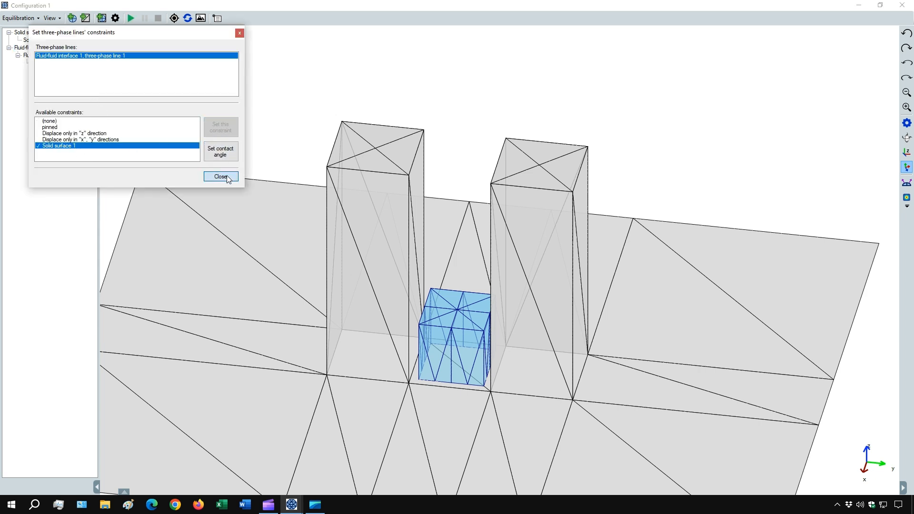
Run the equilibration of the cube droplet between the two pillars.
left_click_drag(326, 376, 339, 371)
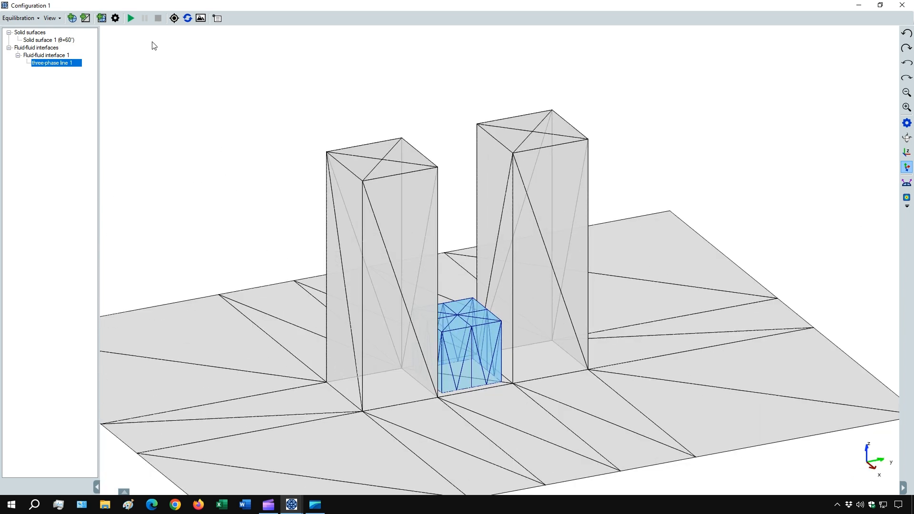
left_click(132, 18)
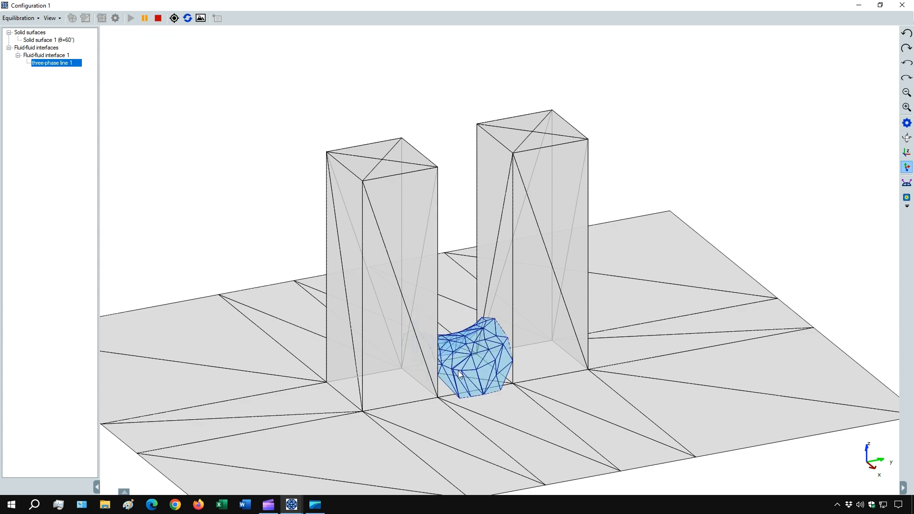
left_click_drag(489, 379, 448, 367)
scroll(469, 399, "up", 1)
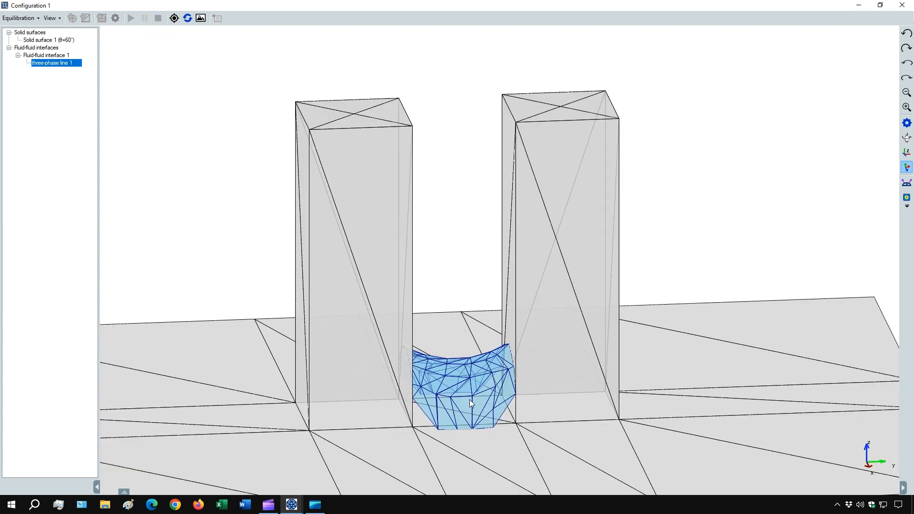
scroll(490, 398, "up", 2)
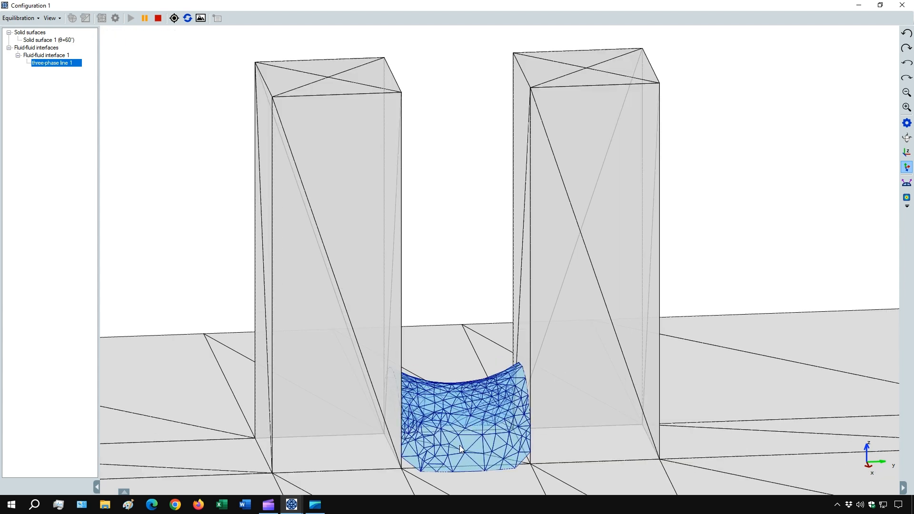
left_click_drag(432, 450, 424, 445)
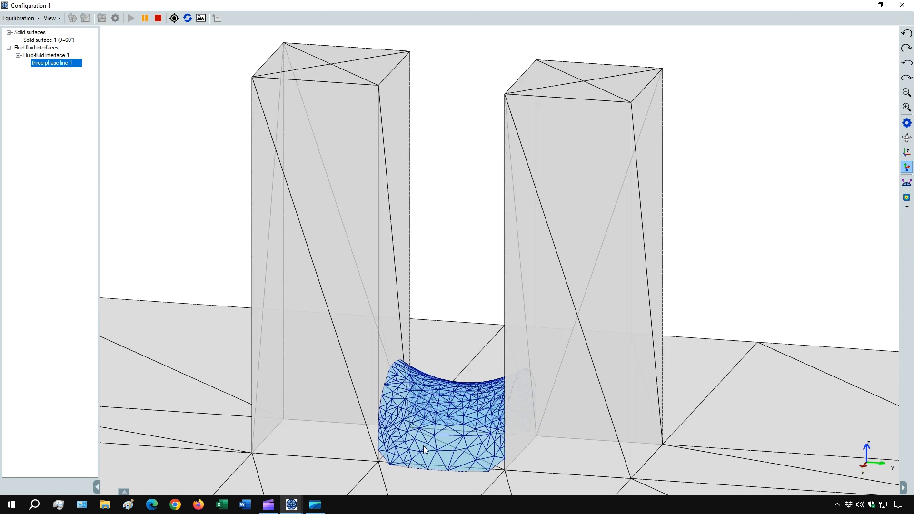
scroll(412, 433, "down", 2)
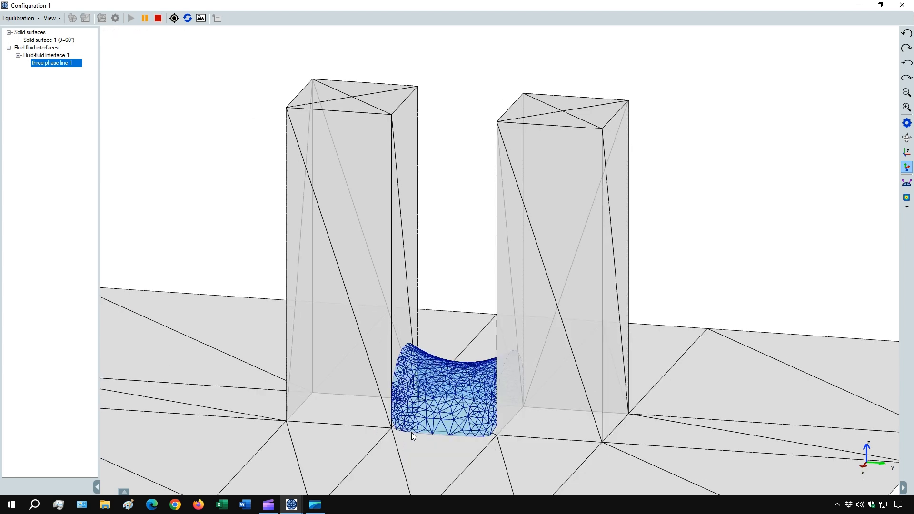
left_click_drag(428, 428, 530, 430)
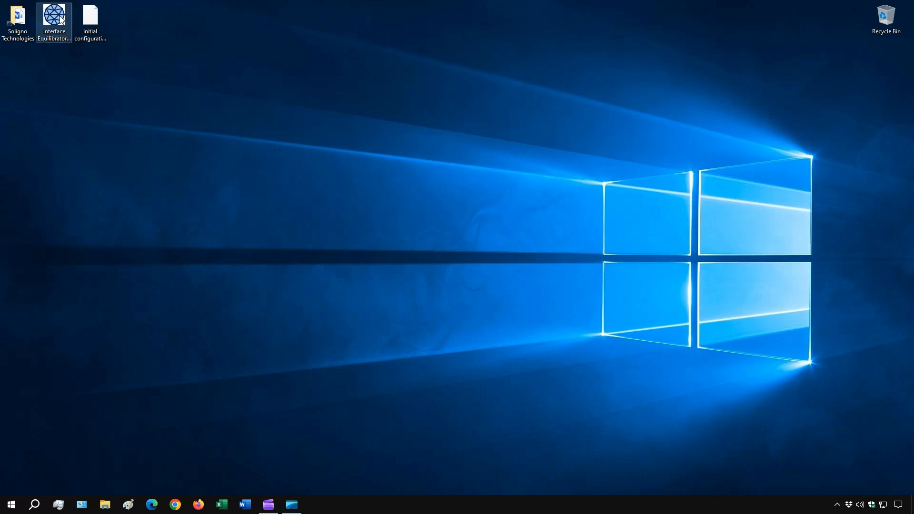
Relaunch Interface Equilibrator with a new configuration and confirm its default equilibration settings.
double_click(61, 19)
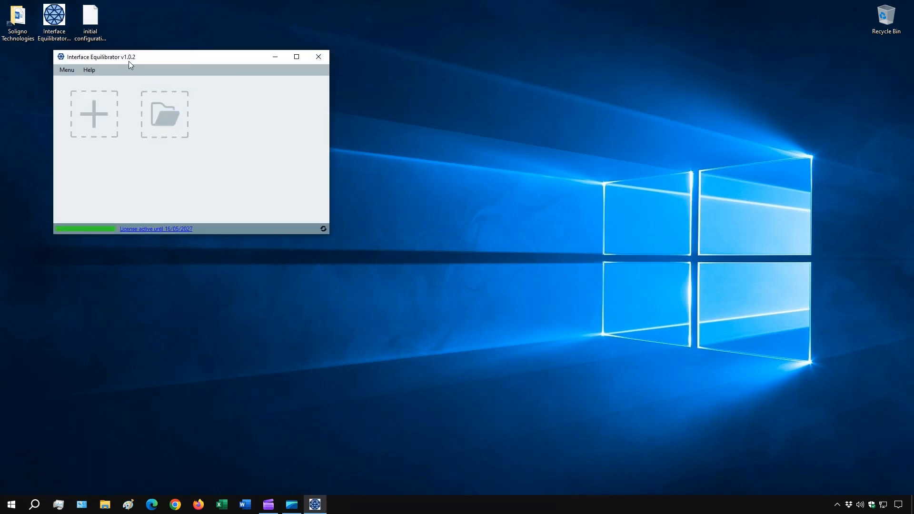
left_click(95, 114)
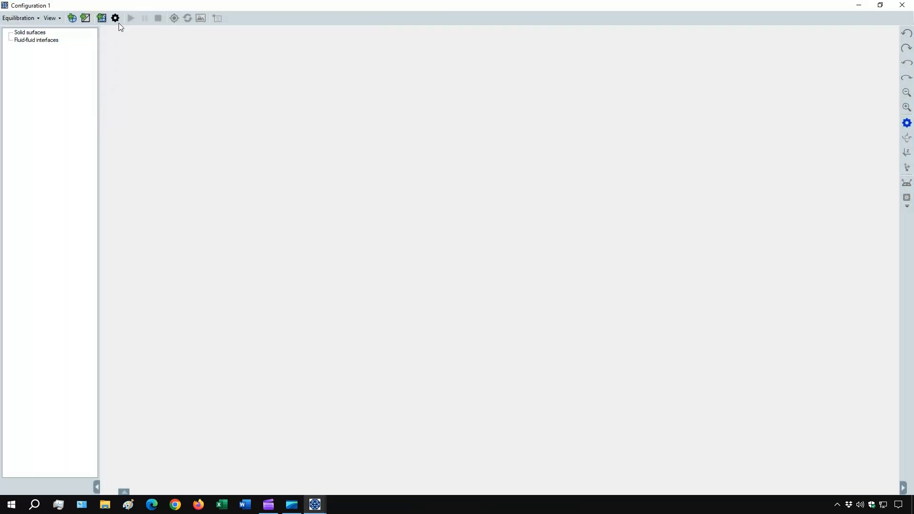
left_click(118, 21)
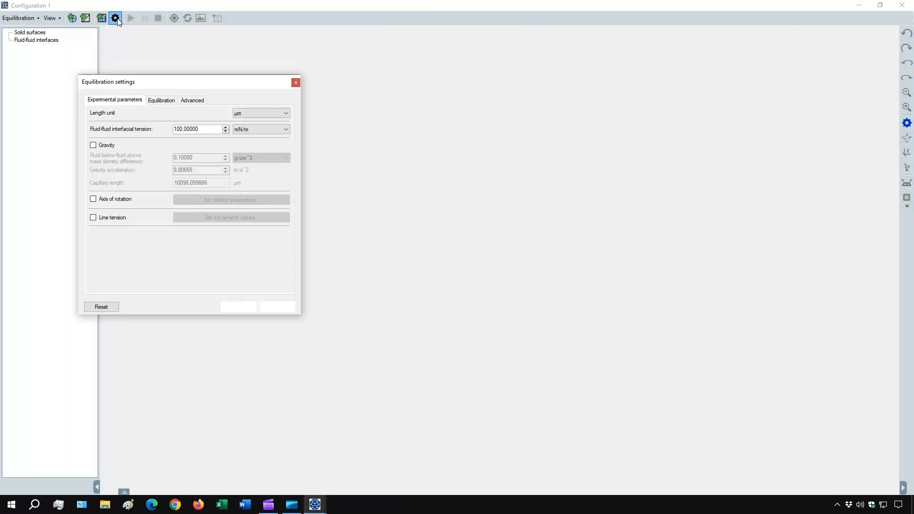
left_click(162, 101)
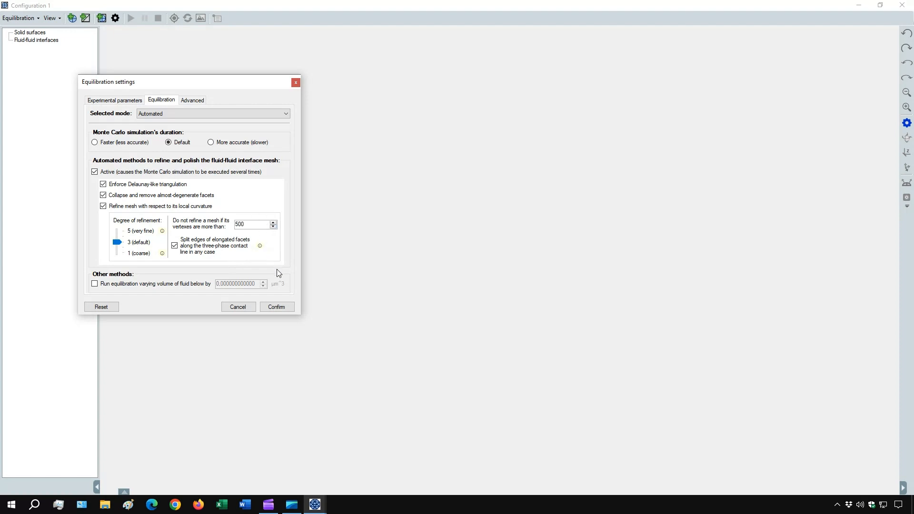
left_click(278, 304)
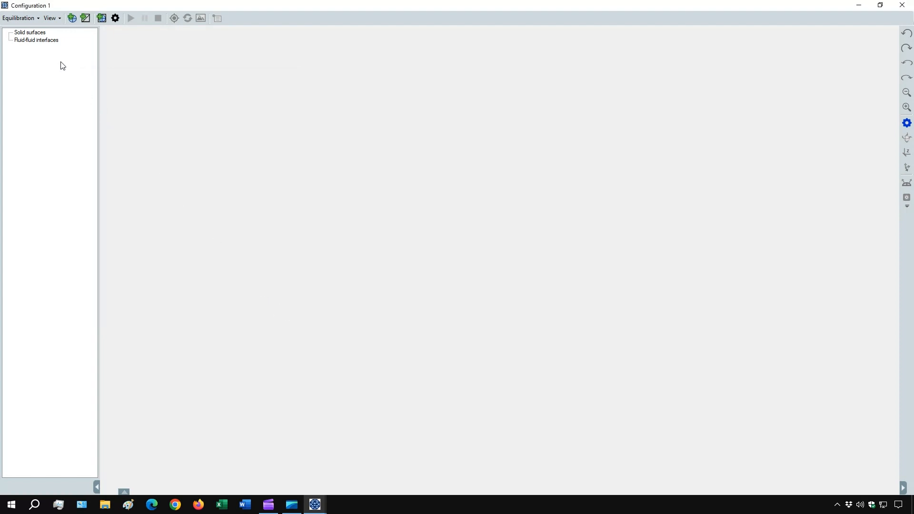
Load the configuration file initial configuration.ieco from the Desktop.
left_click(32, 21)
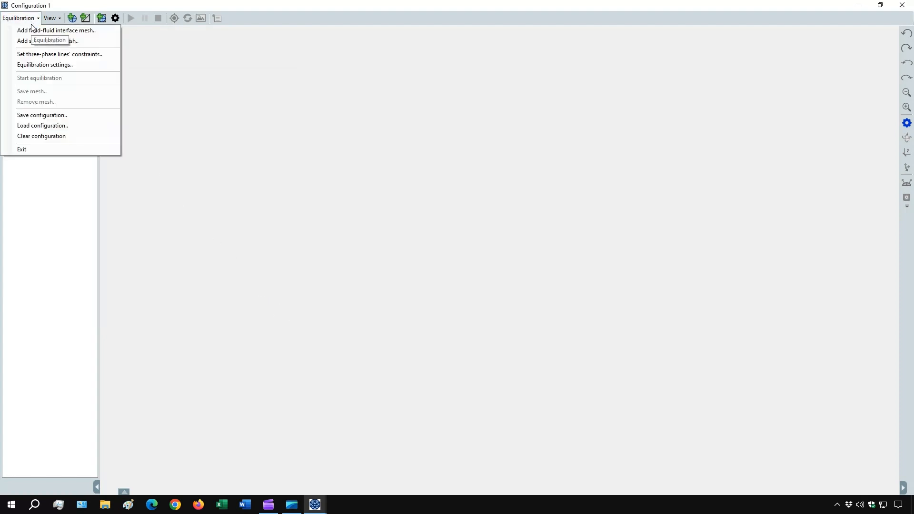
left_click(54, 125)
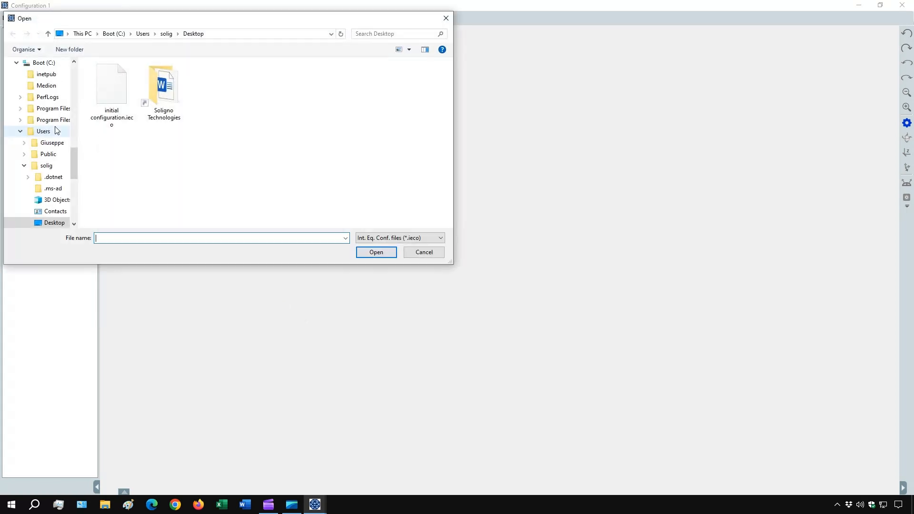
left_click(105, 97)
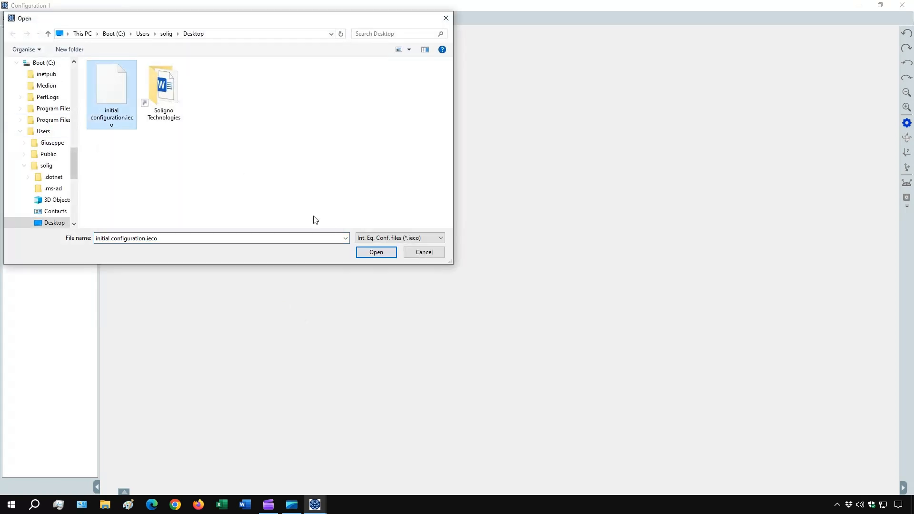
left_click(379, 255)
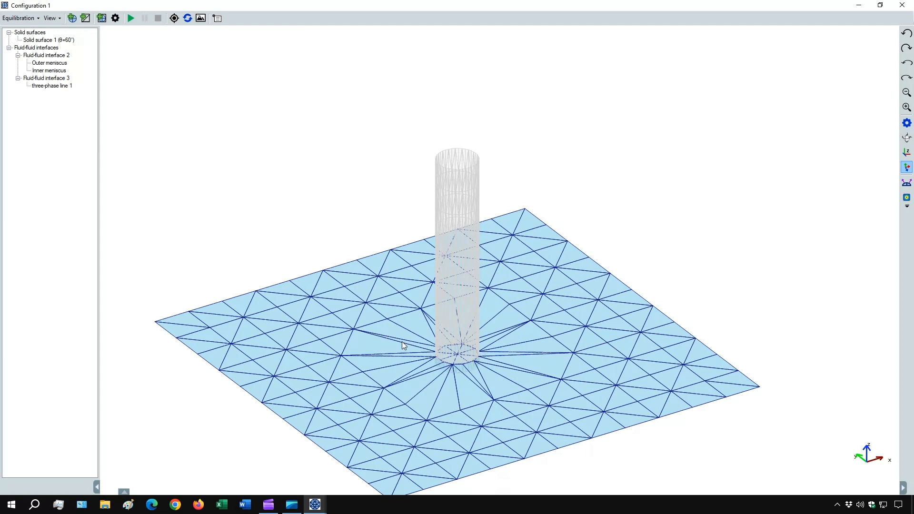
Review the constraints of the outer meniscus, inner meniscus and three-phase line 1.
right_click(54, 64)
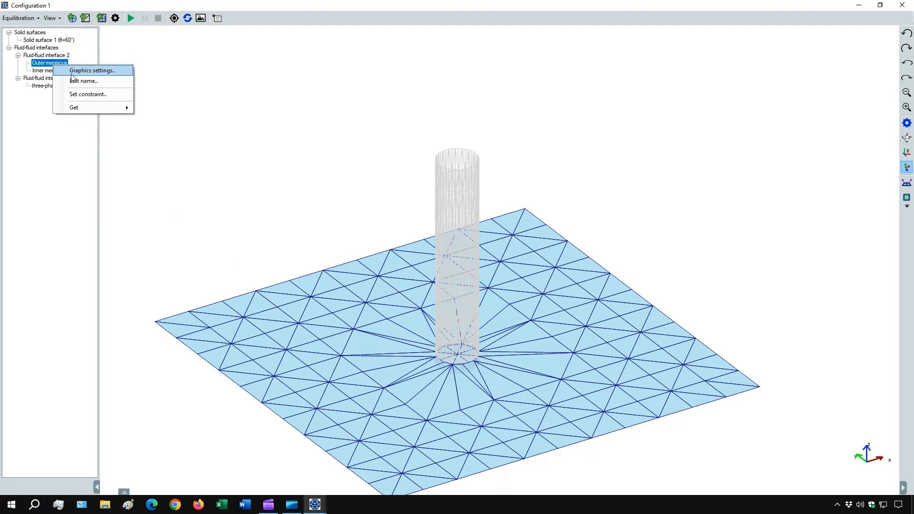
left_click(90, 94)
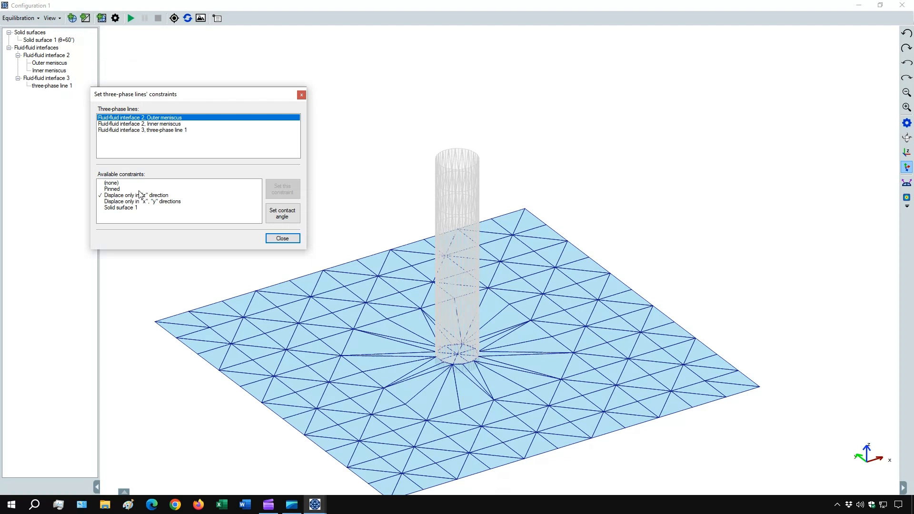
left_click(148, 125)
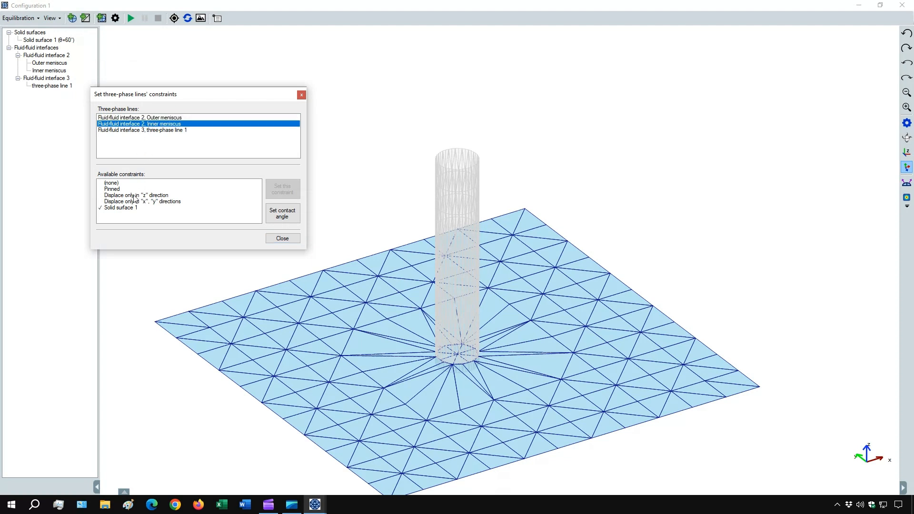
left_click(144, 130)
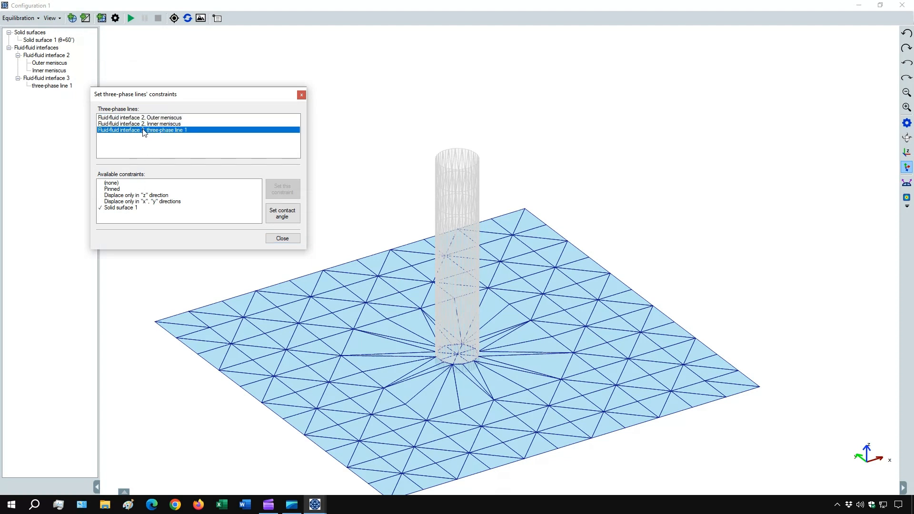
left_click(279, 239)
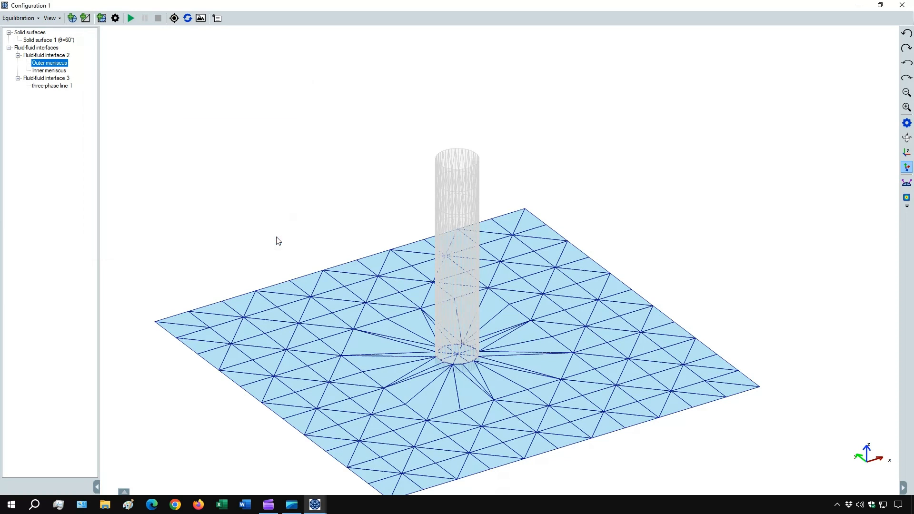
Open the loaded configuration's equilibration settings to view the experimental parameters.
left_click(114, 19)
left_click(140, 125)
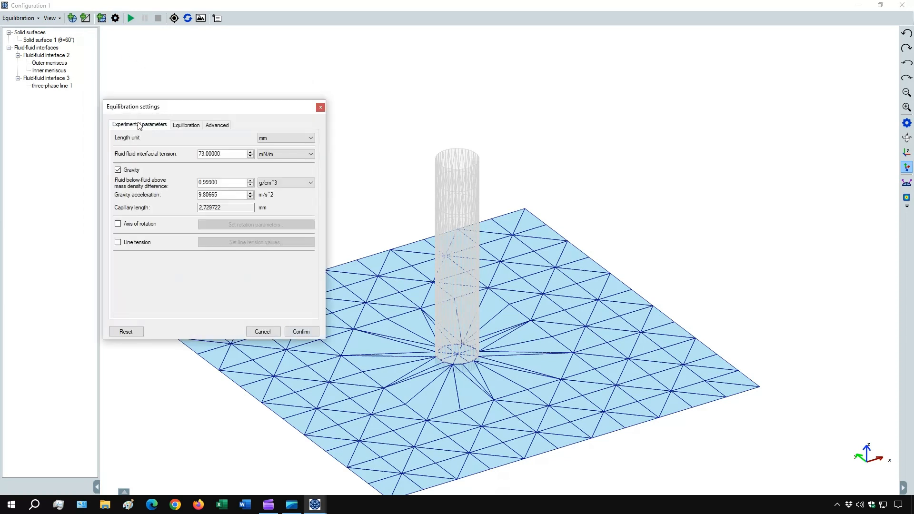